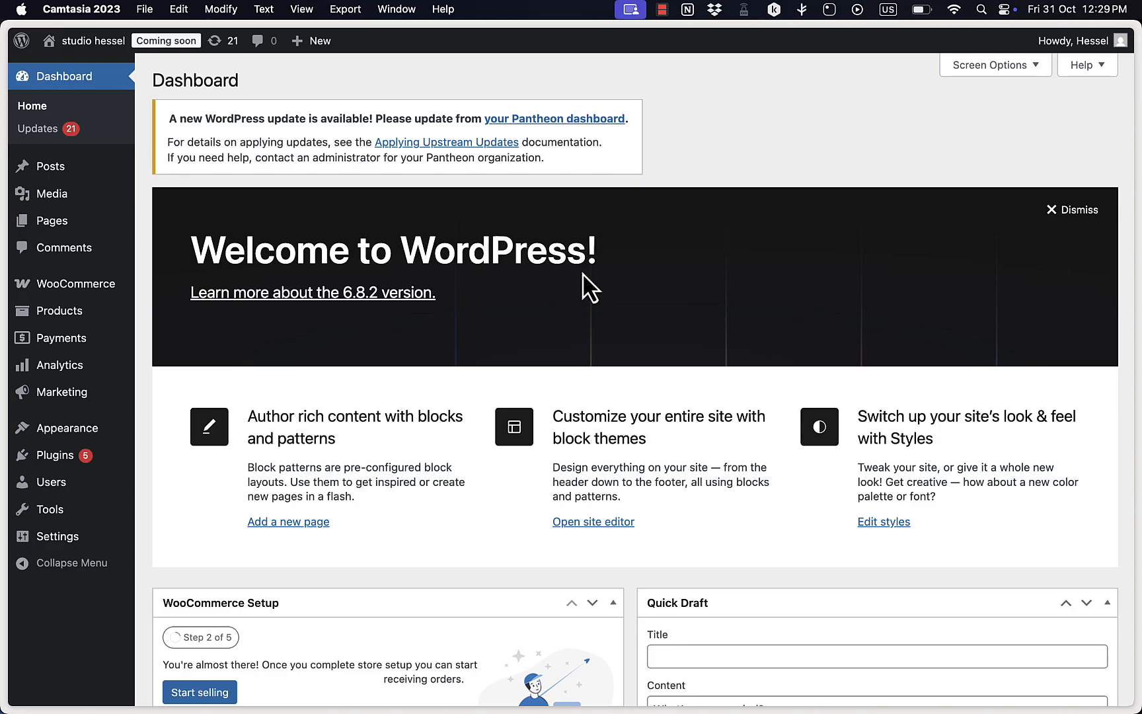
scroll(583, 274, "down", 10)
scroll(583, 272, "up", 10)
left_click(143, 464)
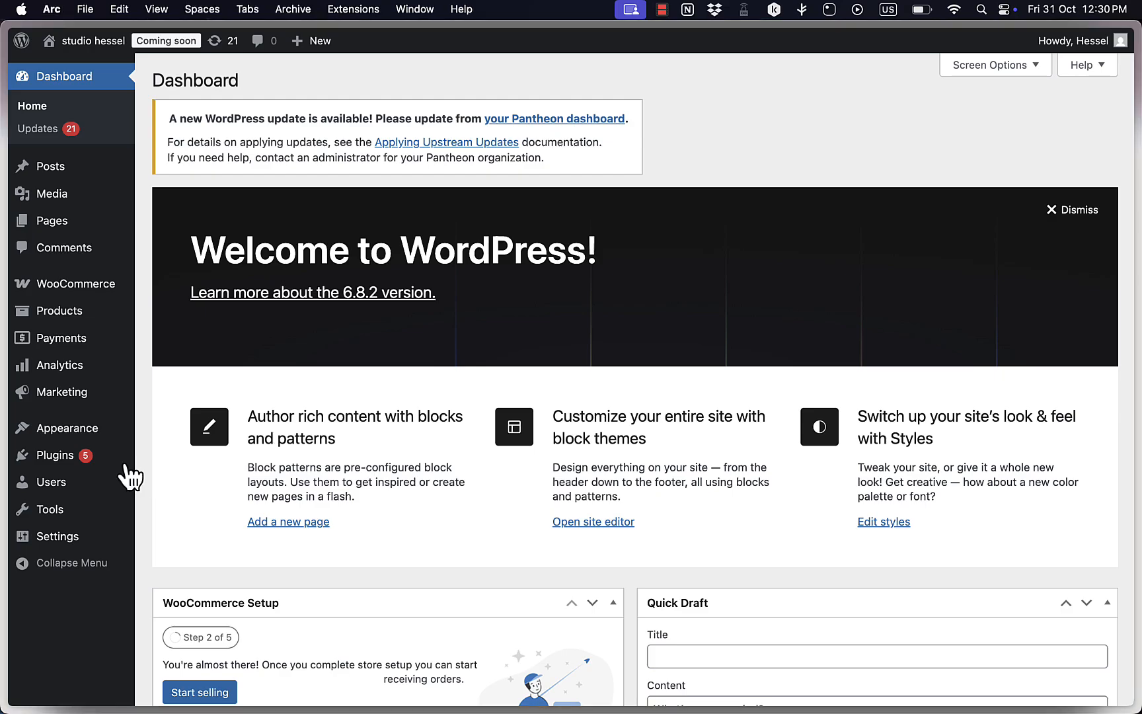
Open the page for adding plugins and search for "woocommerce affiliate".
mouse_move(59, 464)
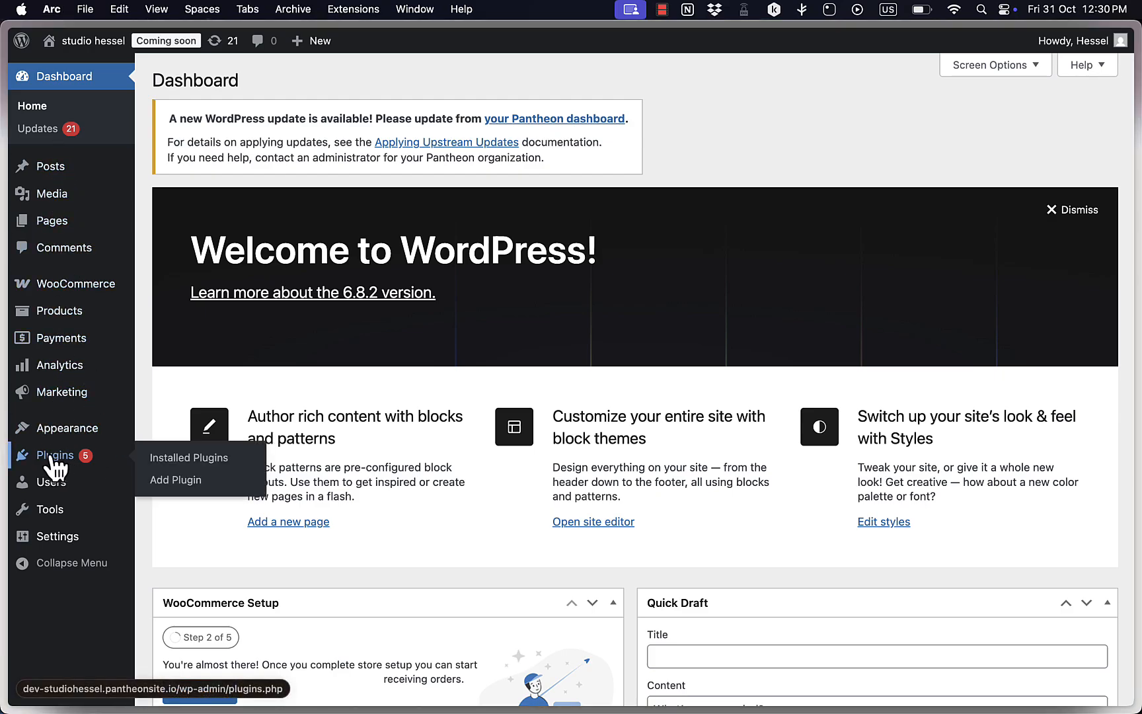
left_click(180, 482)
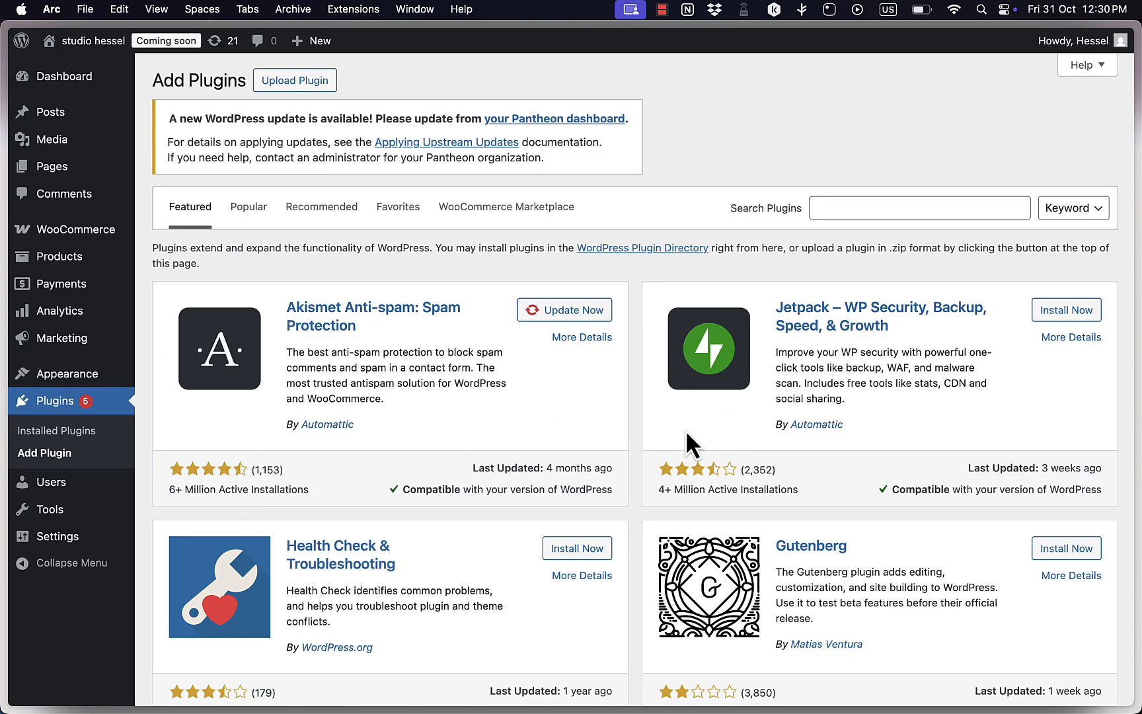
left_click(876, 210)
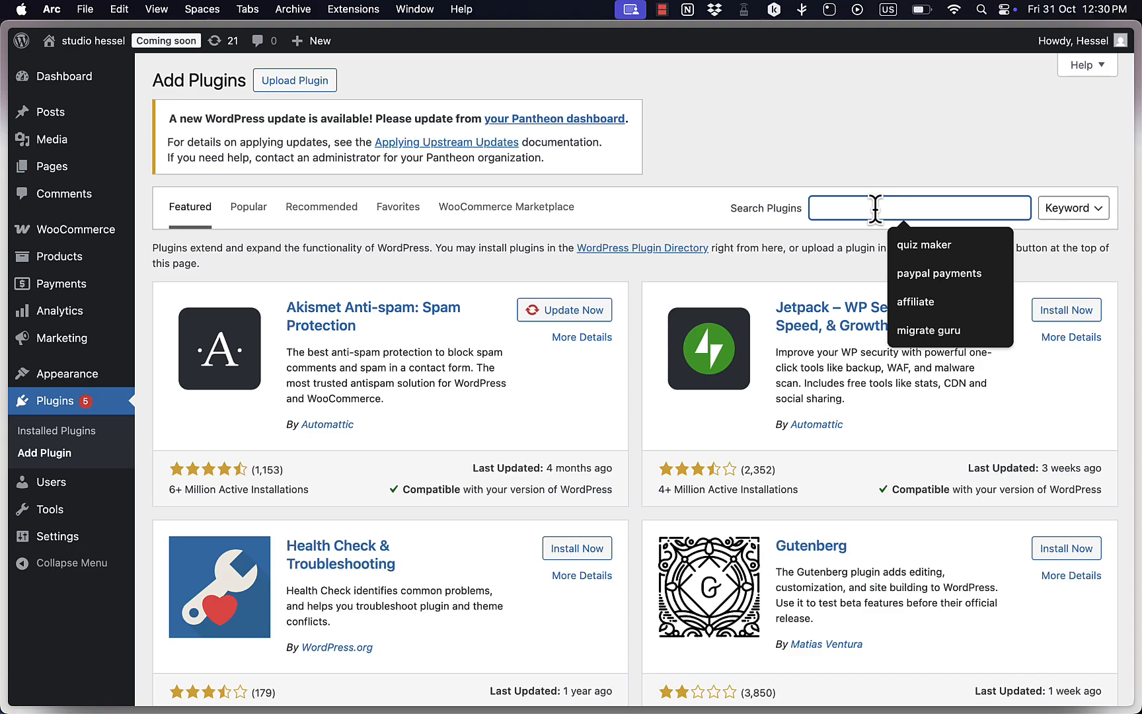
type("woocommerce")
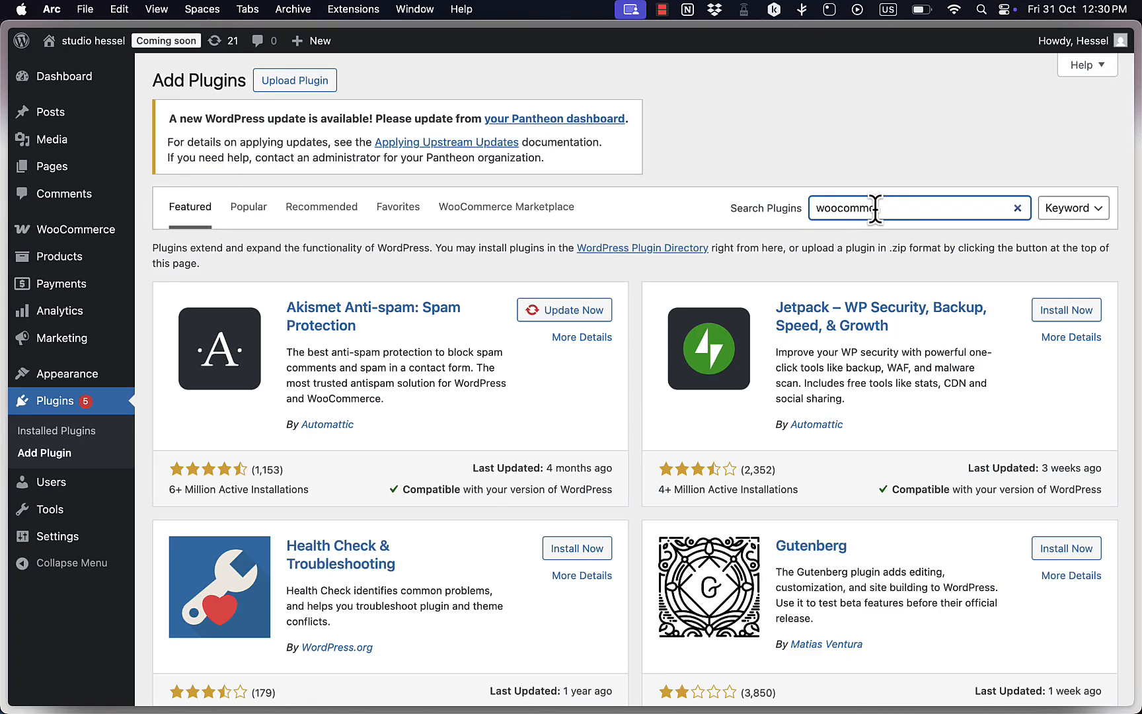
type(" affiliate")
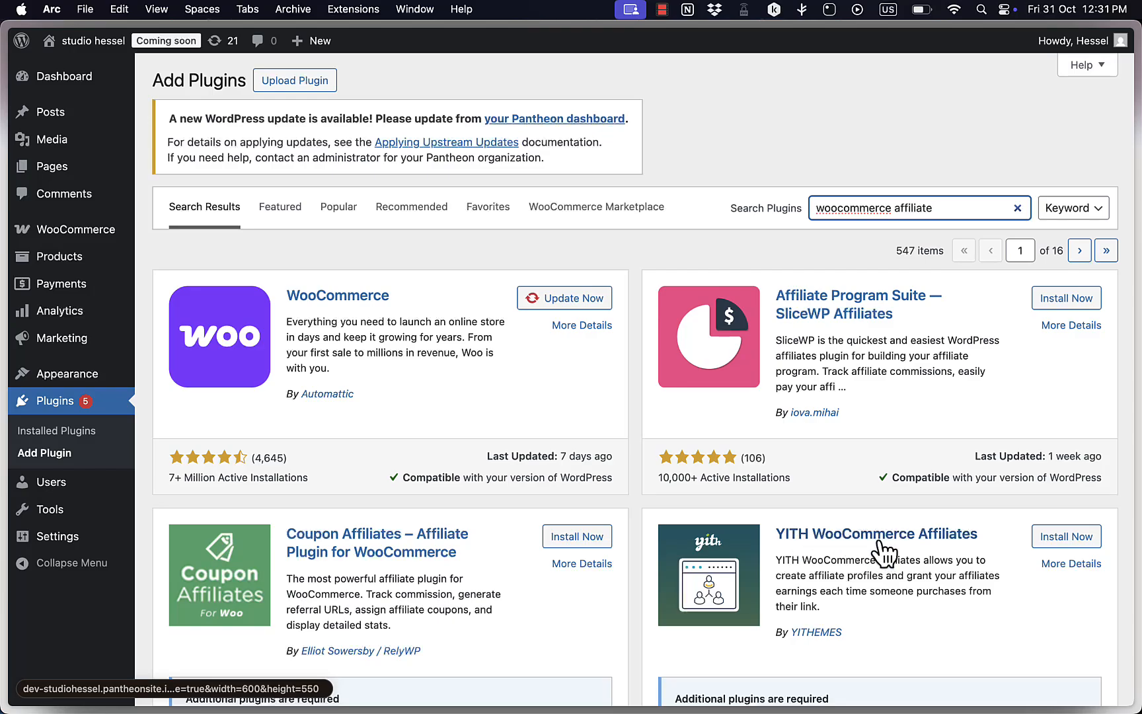
Install and activate the YITH WooCommerce Affiliates plugin, and locate it among the installed plugins.
scroll(886, 552, "down", 3)
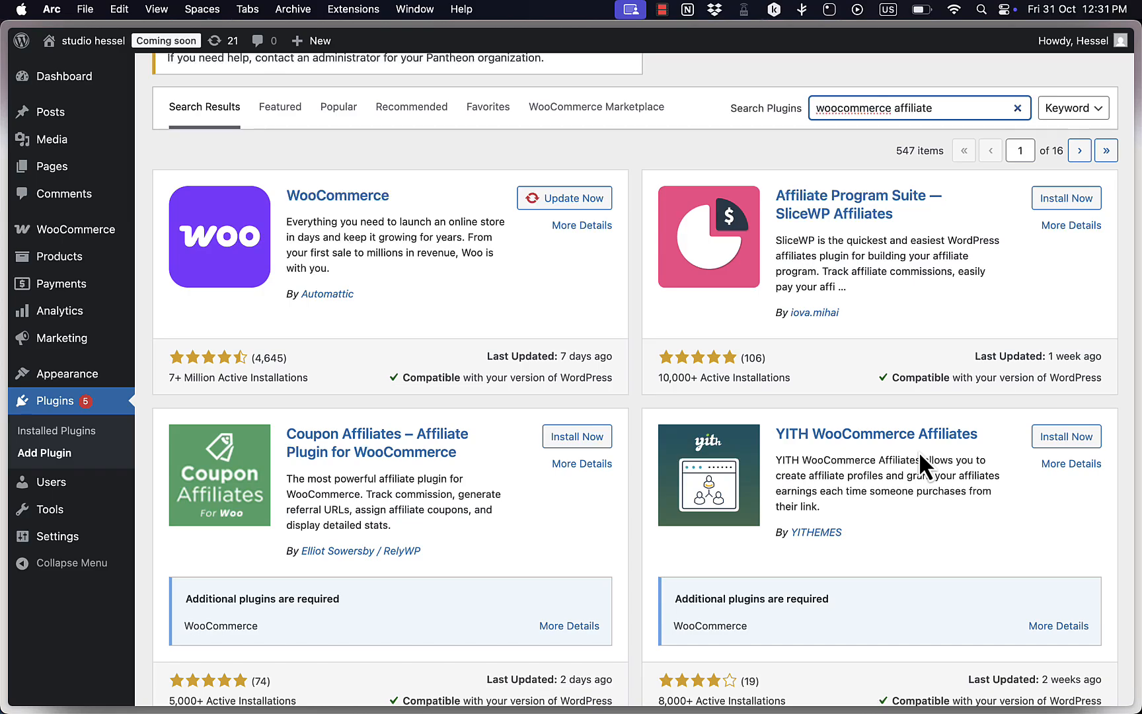
left_click(1068, 439)
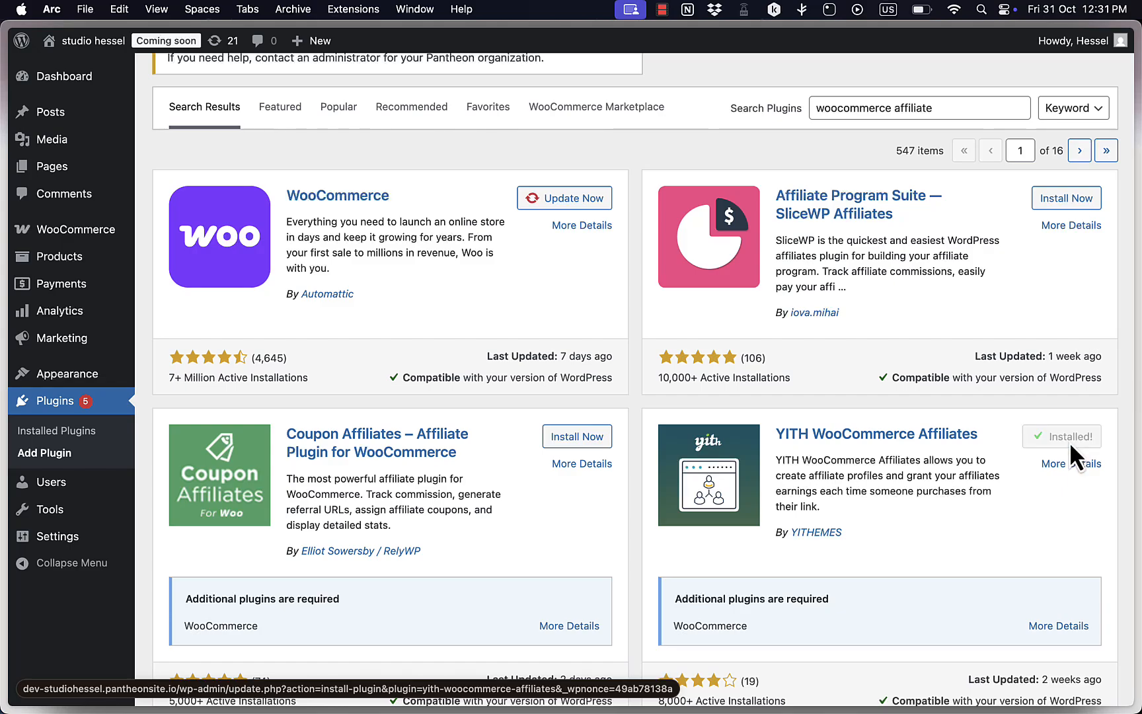
left_click(1072, 441)
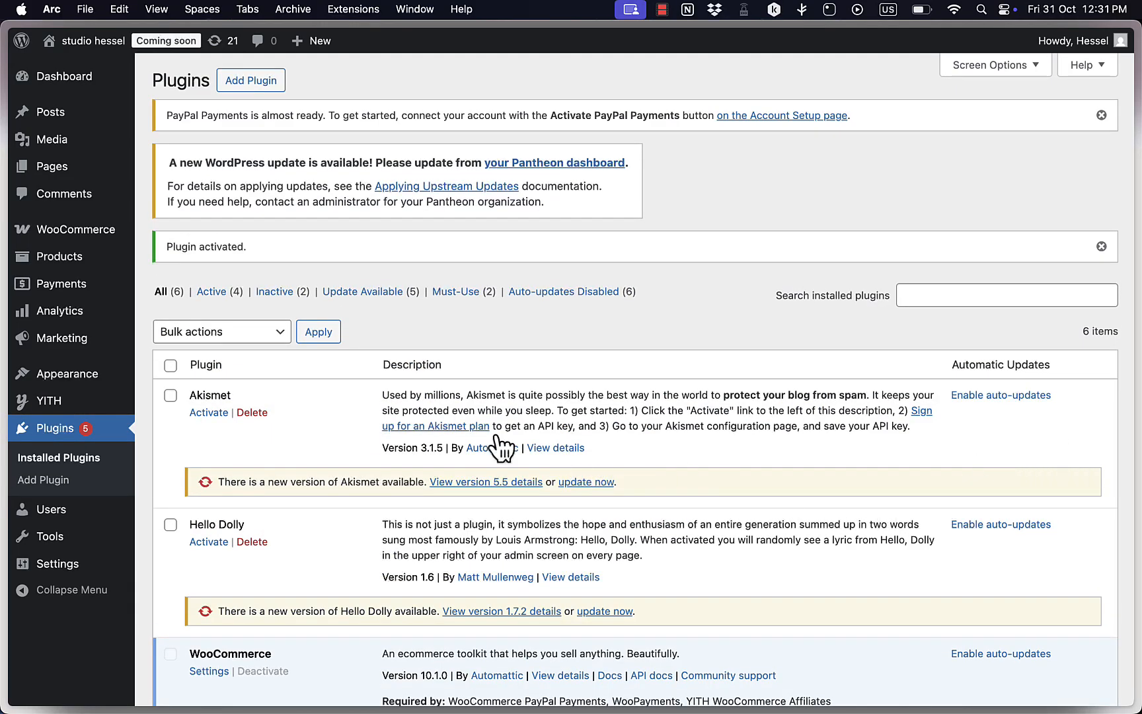
scroll(395, 434, "down", 10)
scroll(391, 423, "down", 2)
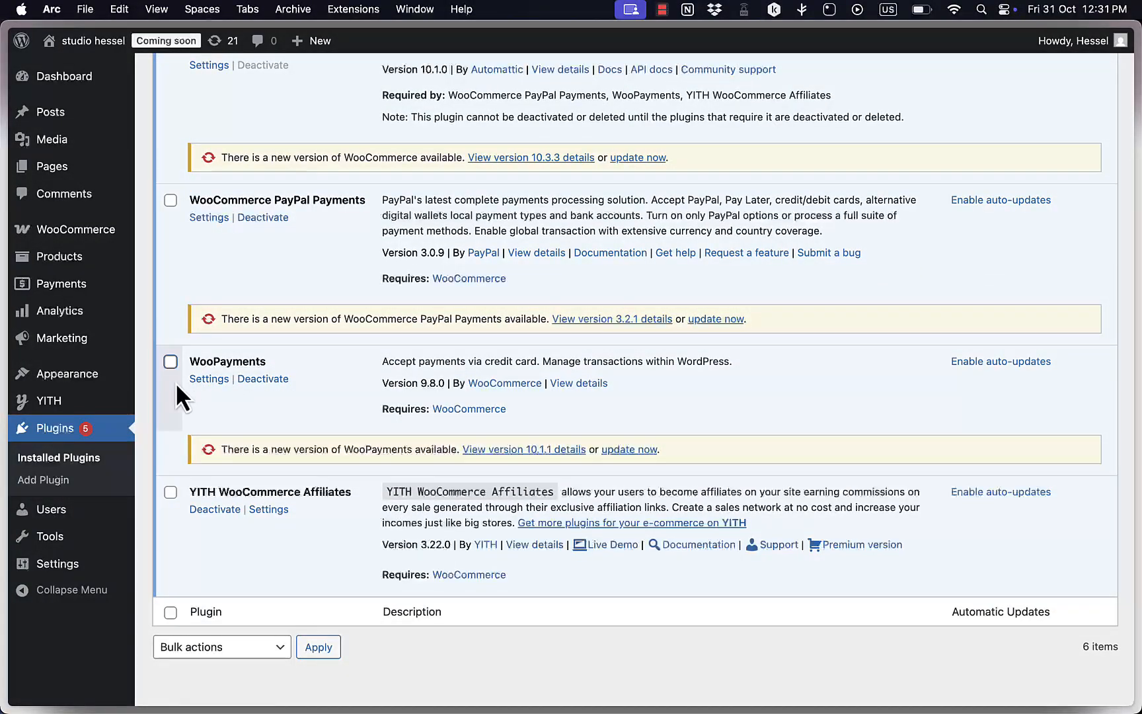
Open the YITH Affiliates general options and review the query var name, referral cookie name and cookie expiration settings.
mouse_move(66, 406)
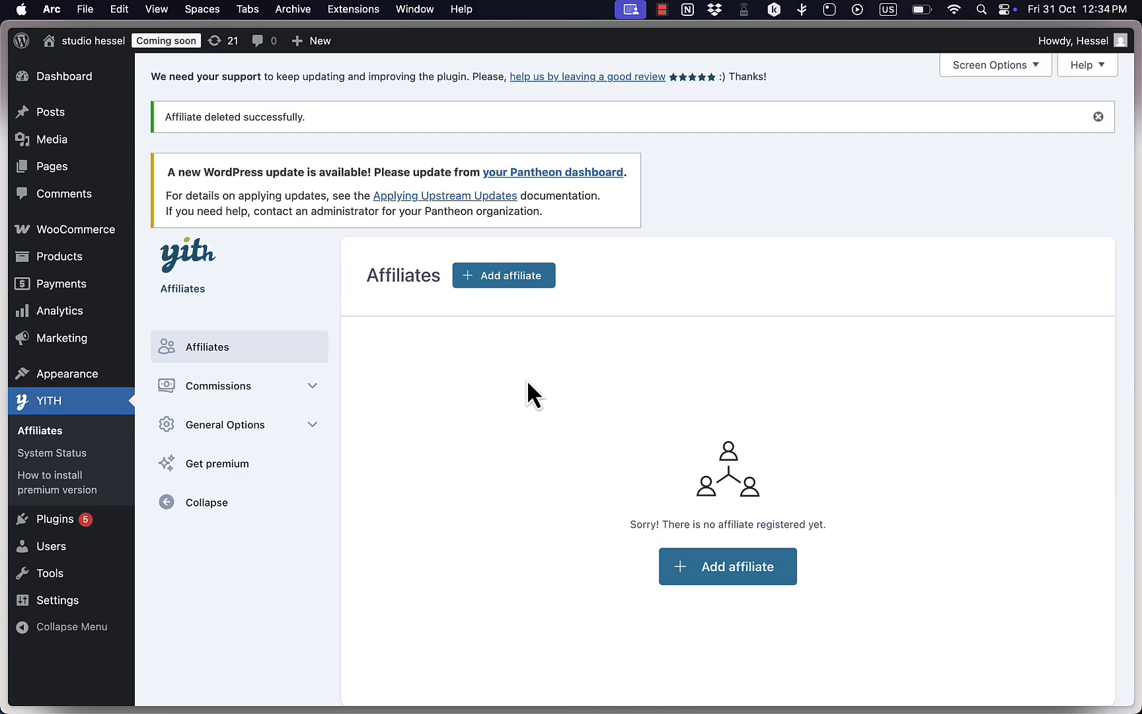
scroll(415, 403, "down", 1)
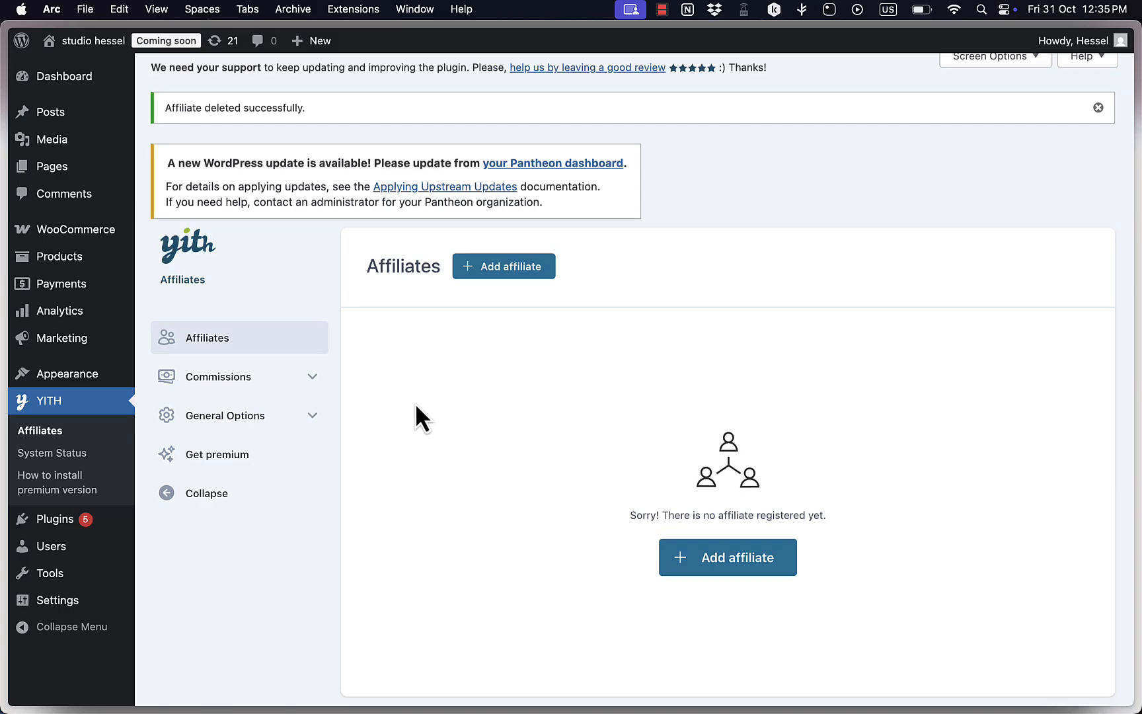
left_click(226, 423)
left_click(229, 455)
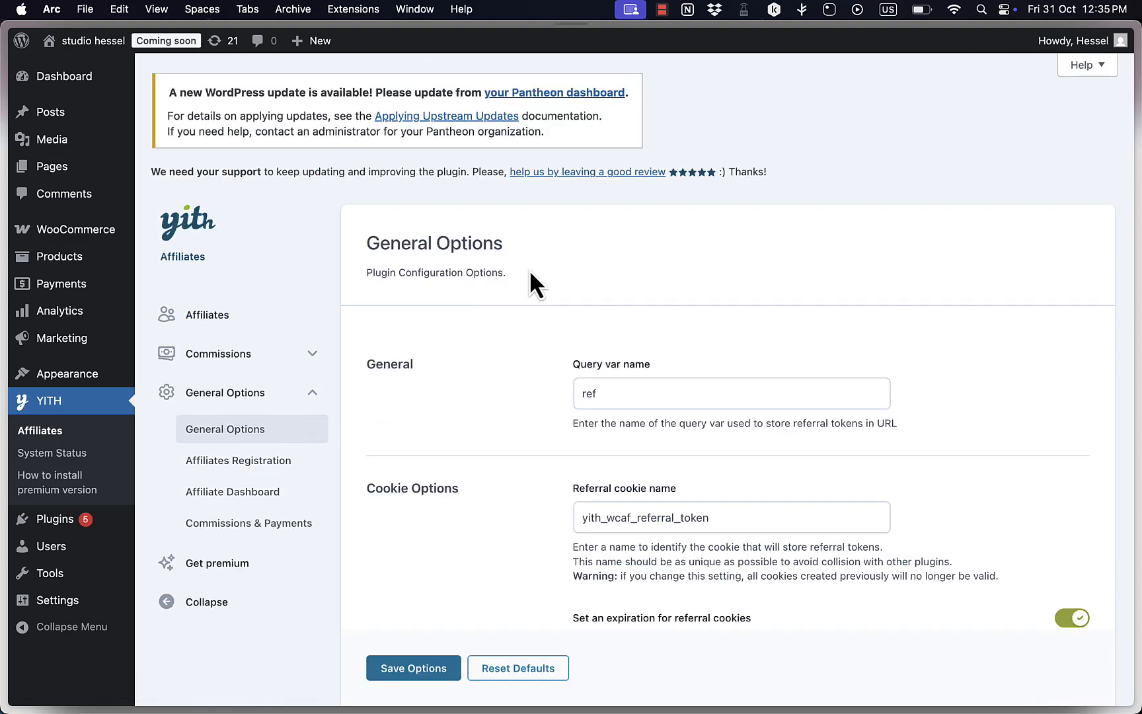
double_click(621, 397)
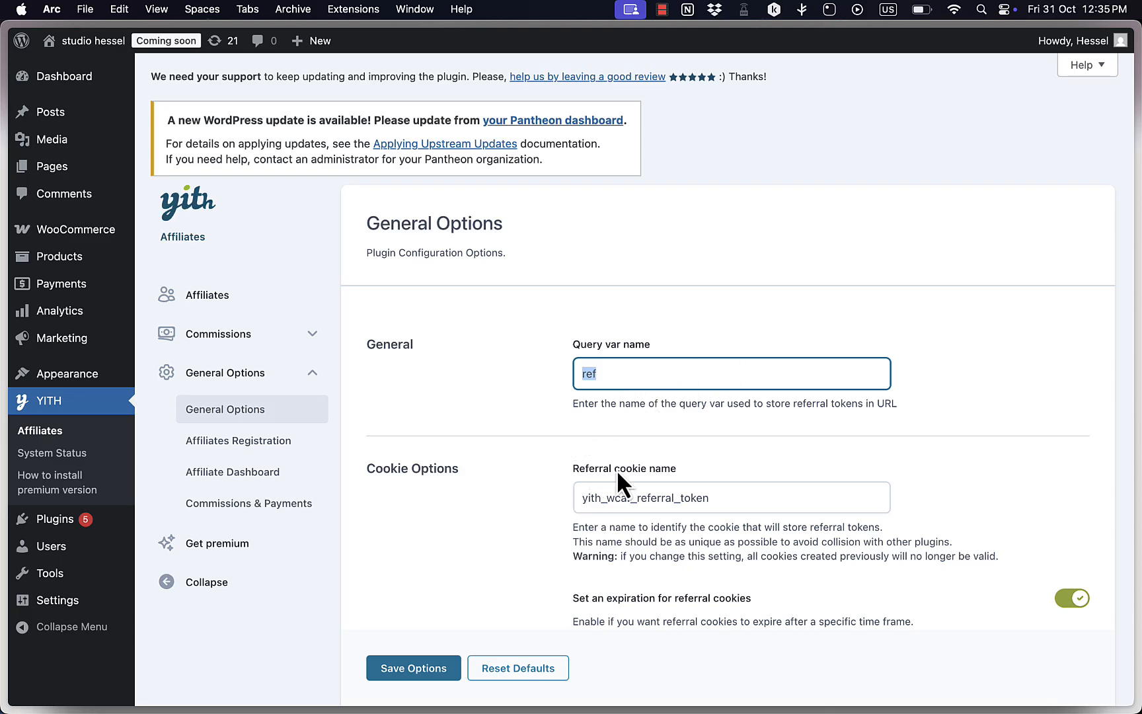
scroll(616, 469, "down", 4)
left_click(637, 382)
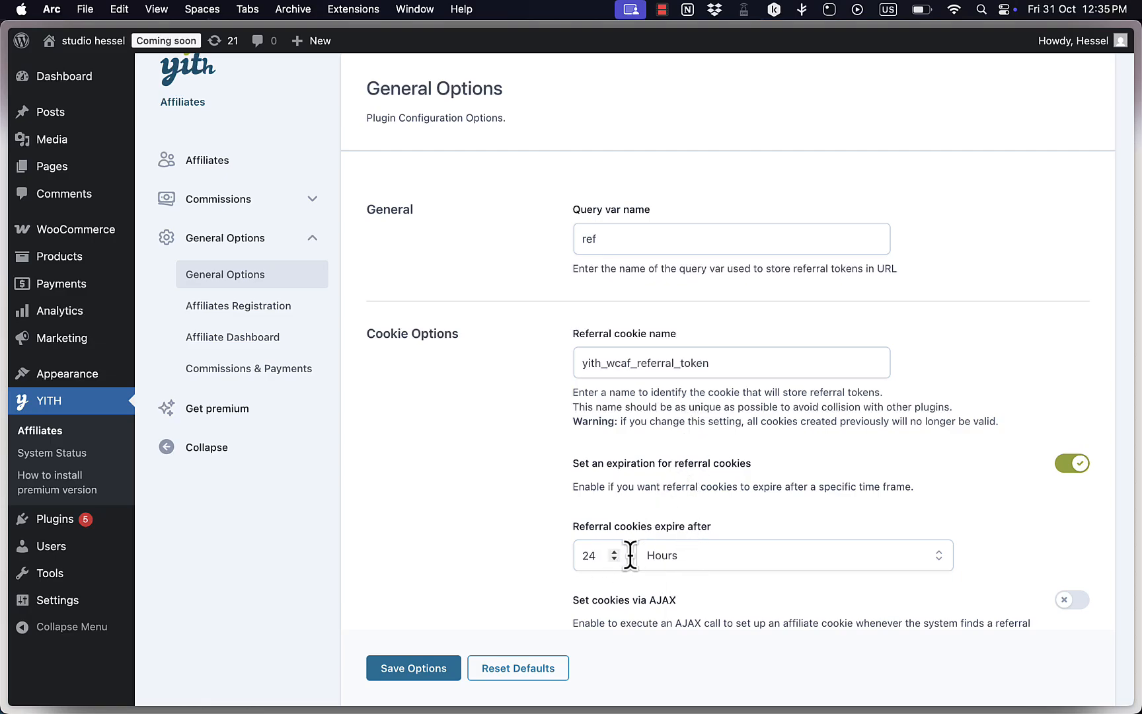
scroll(670, 479, "down", 4)
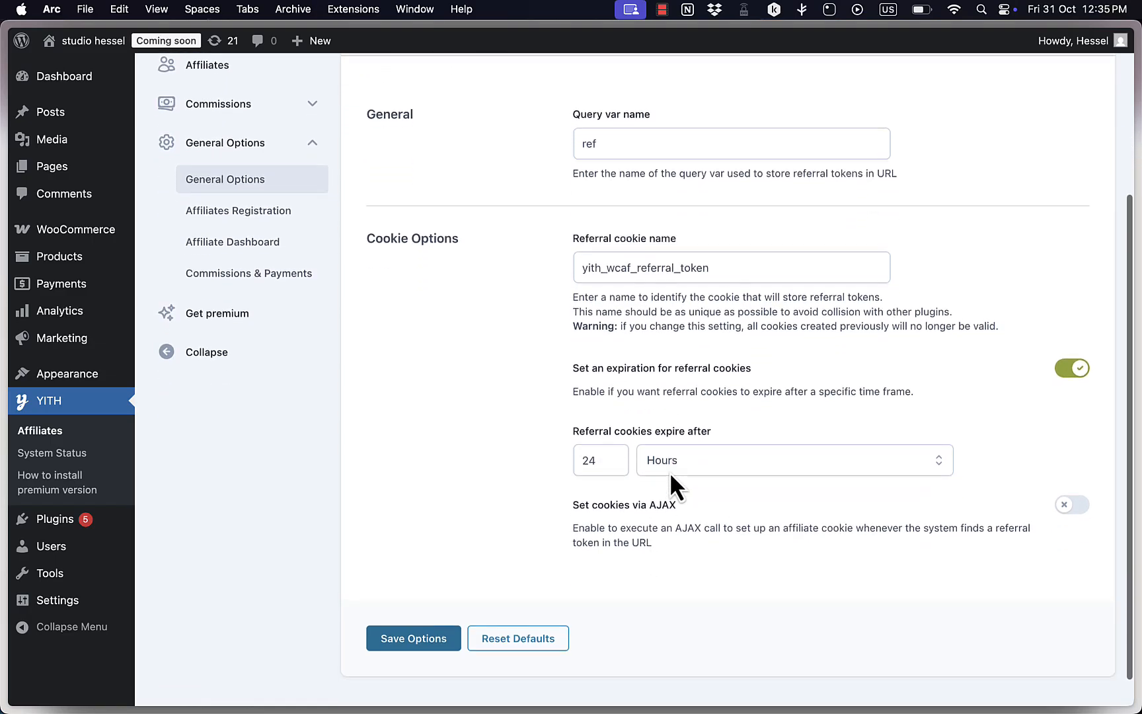
scroll(670, 360, "up", 6)
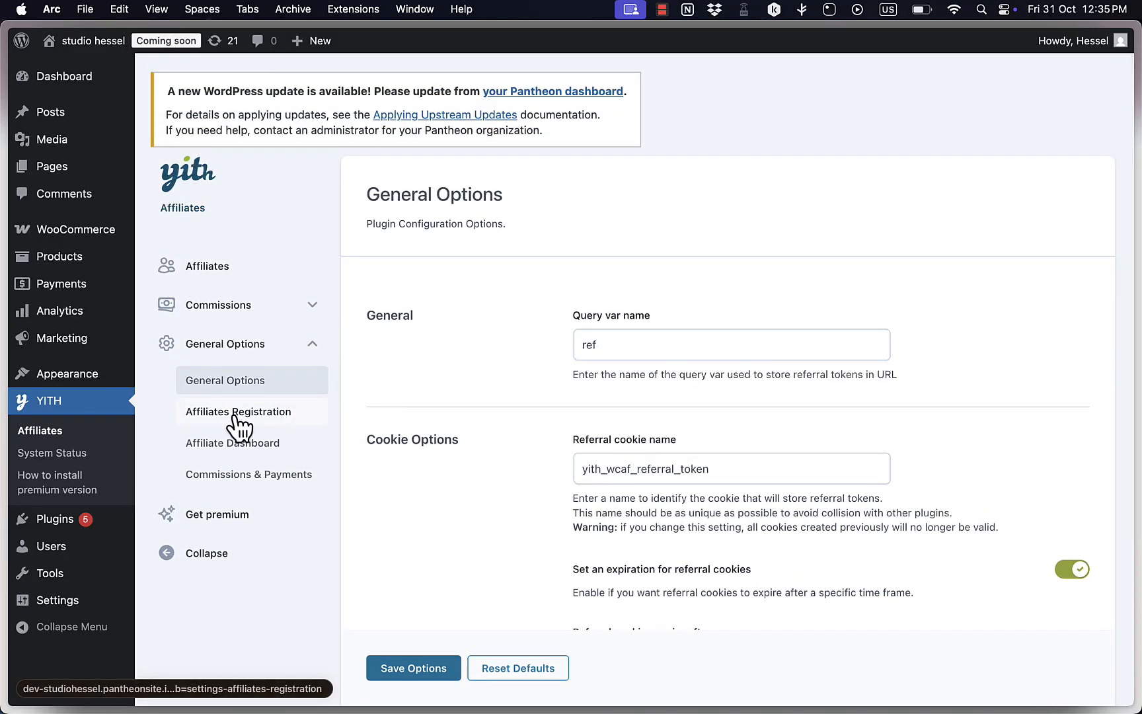
Open the Affiliates Registration settings and review the registration form fields, WooCommerce form option and old-commission association option.
left_click(272, 415)
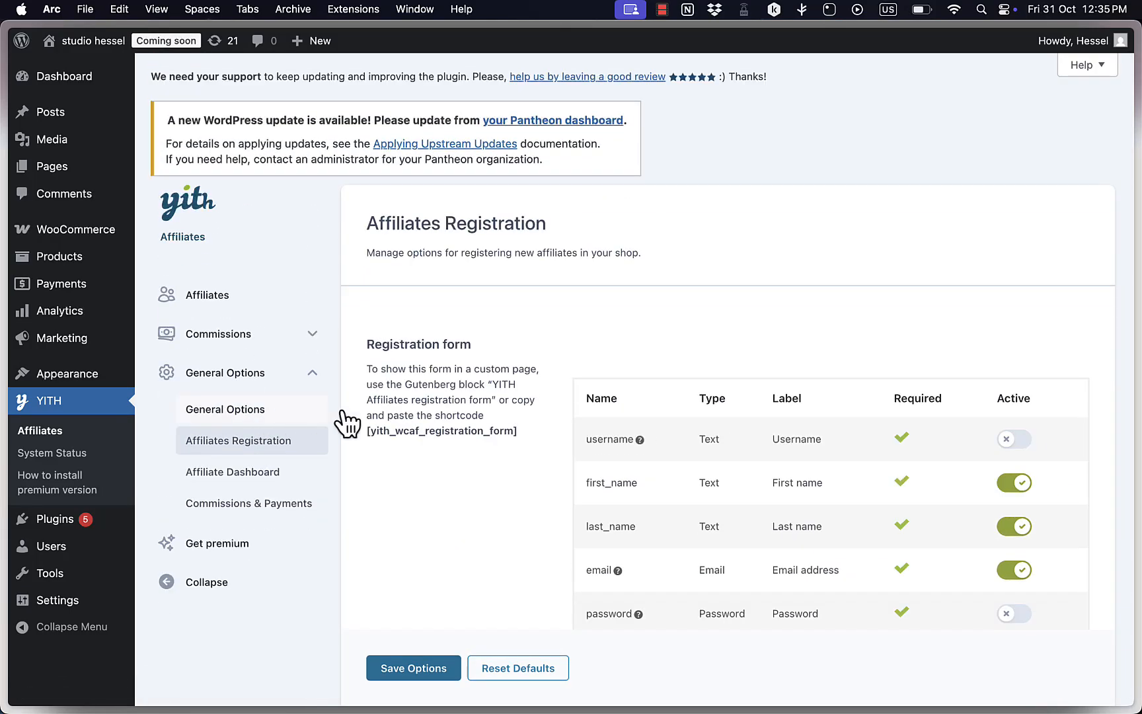
scroll(657, 370, "down", 8)
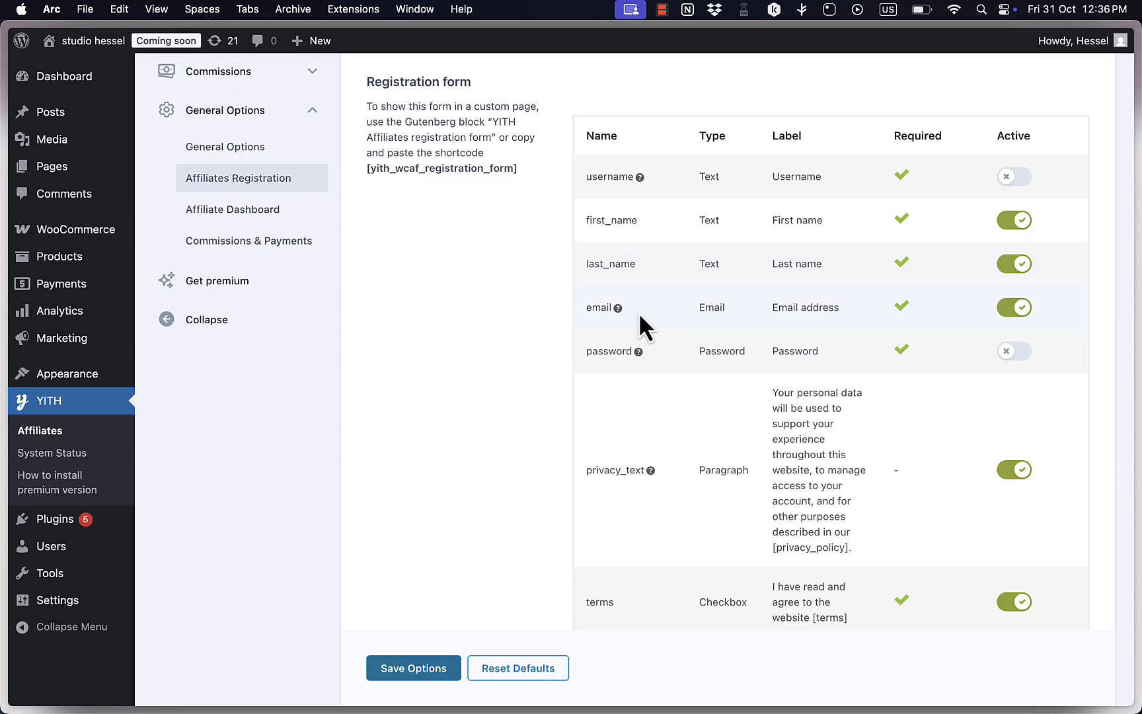
scroll(820, 429, "down", 5)
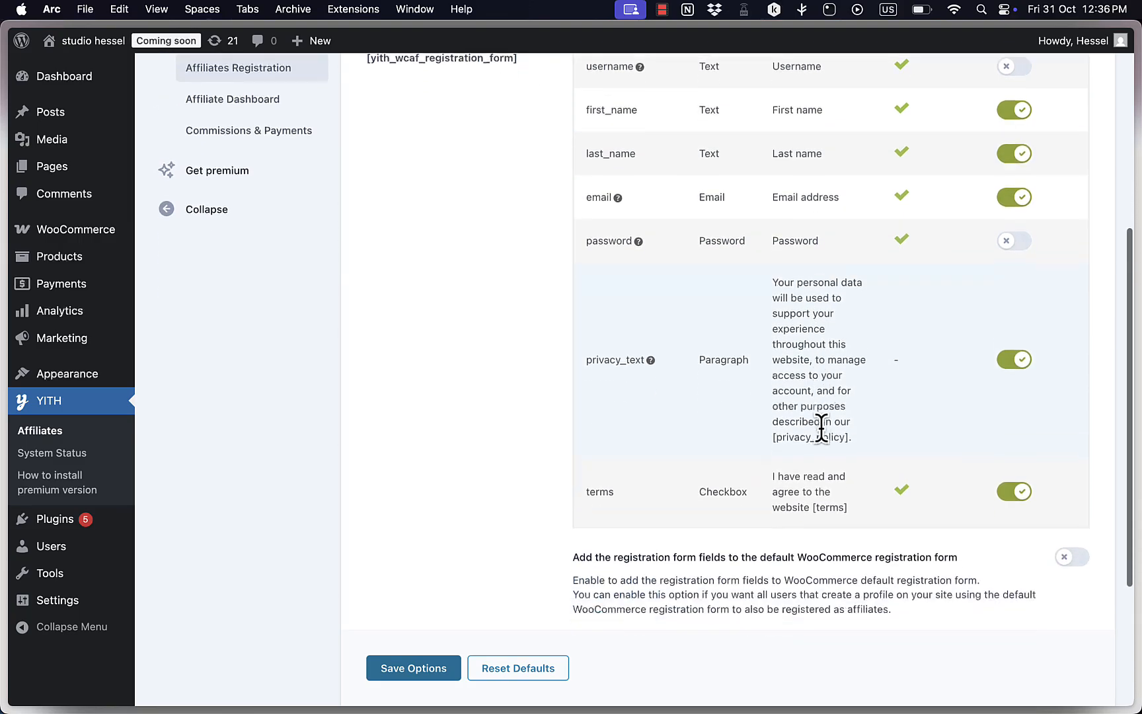
scroll(815, 352, "up", 3)
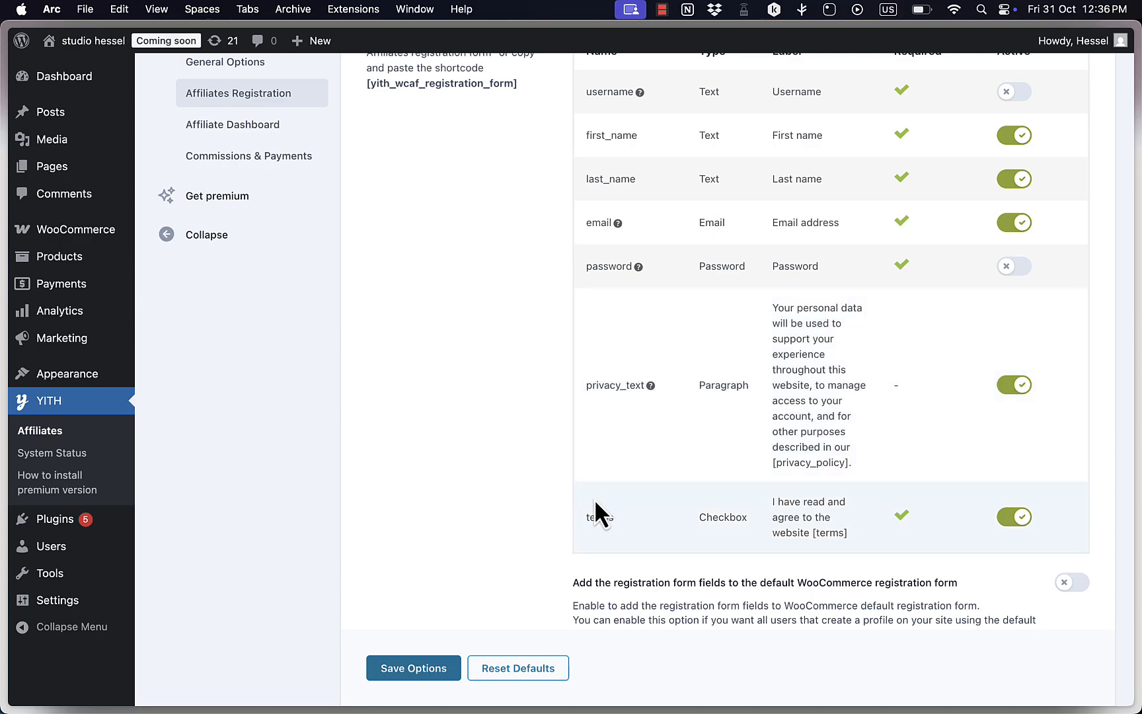
scroll(594, 499, "down", 5)
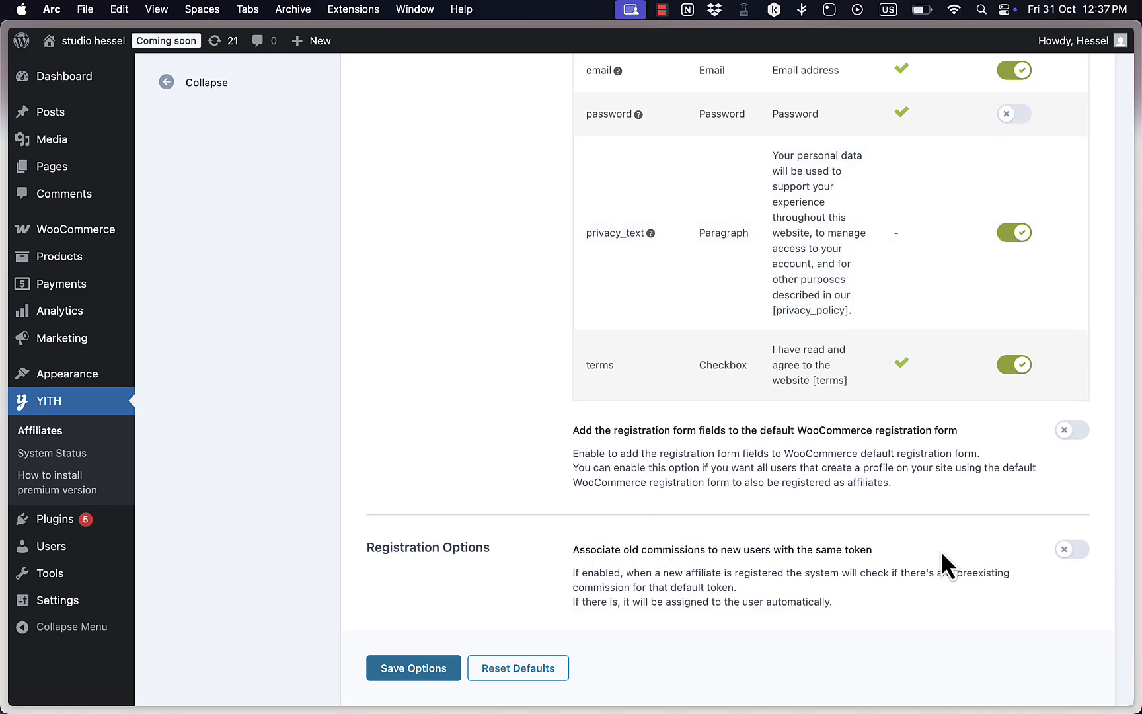
scroll(941, 550, "down", 3)
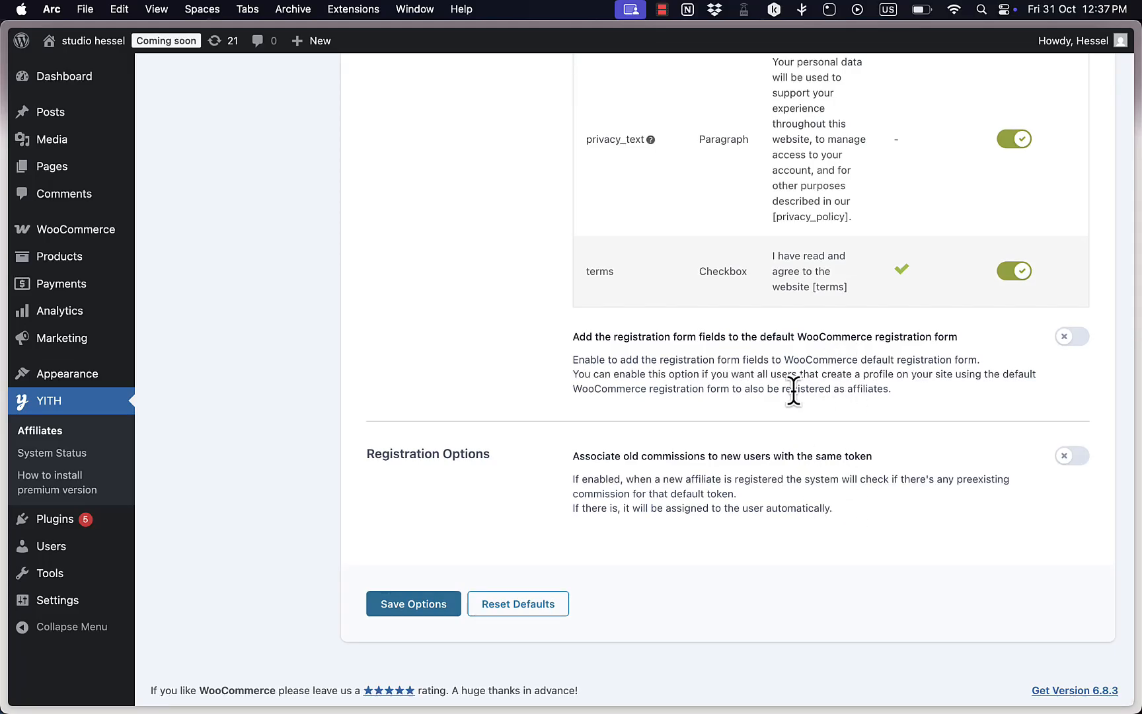
scroll(789, 382, "up", 10)
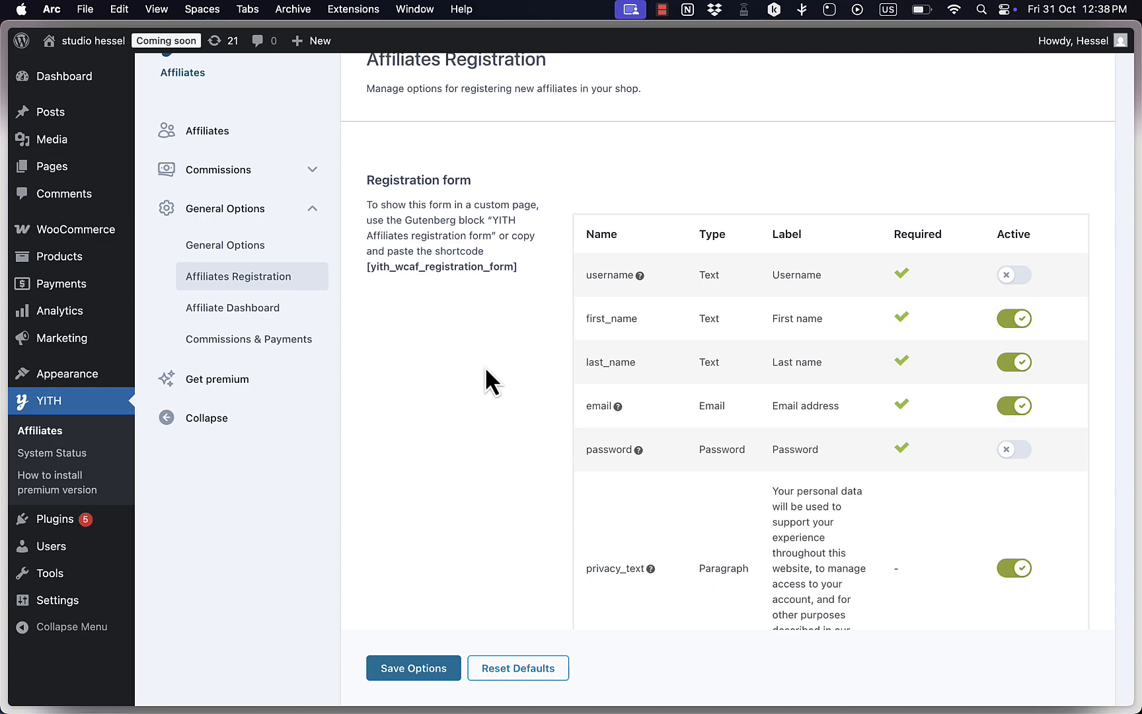
In the Affiliate Dashboard settings, show the dashboard in a specific endpoint inside the My Account page.
left_click(249, 310)
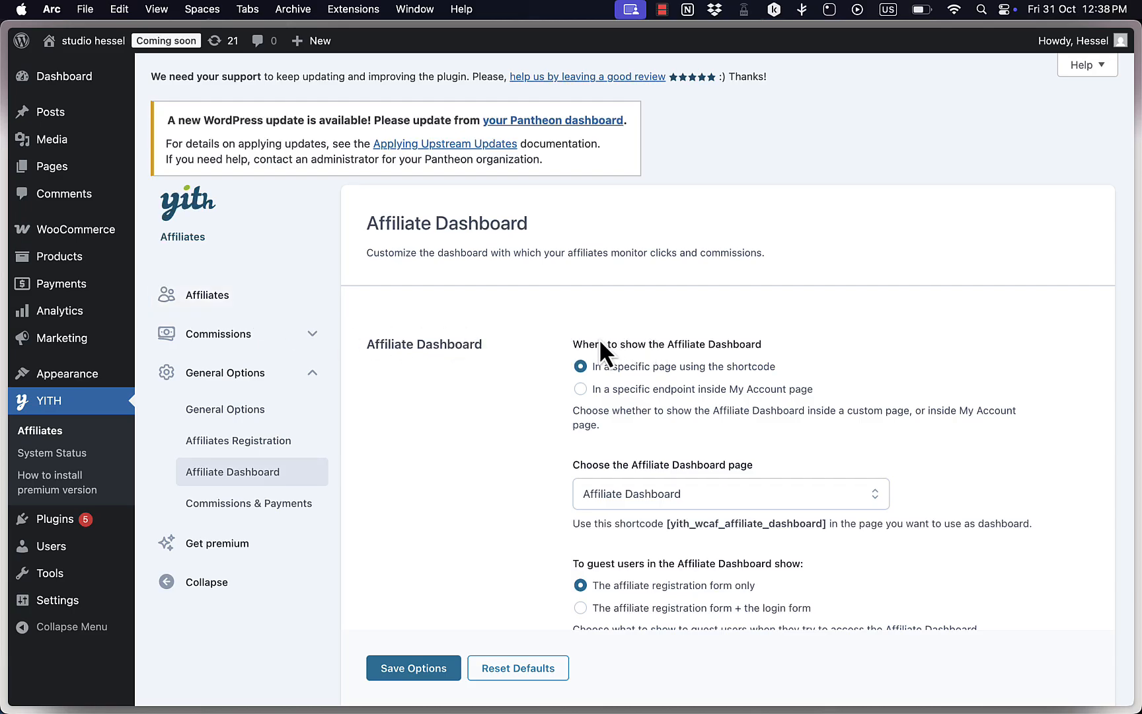
scroll(566, 354, "down", 3)
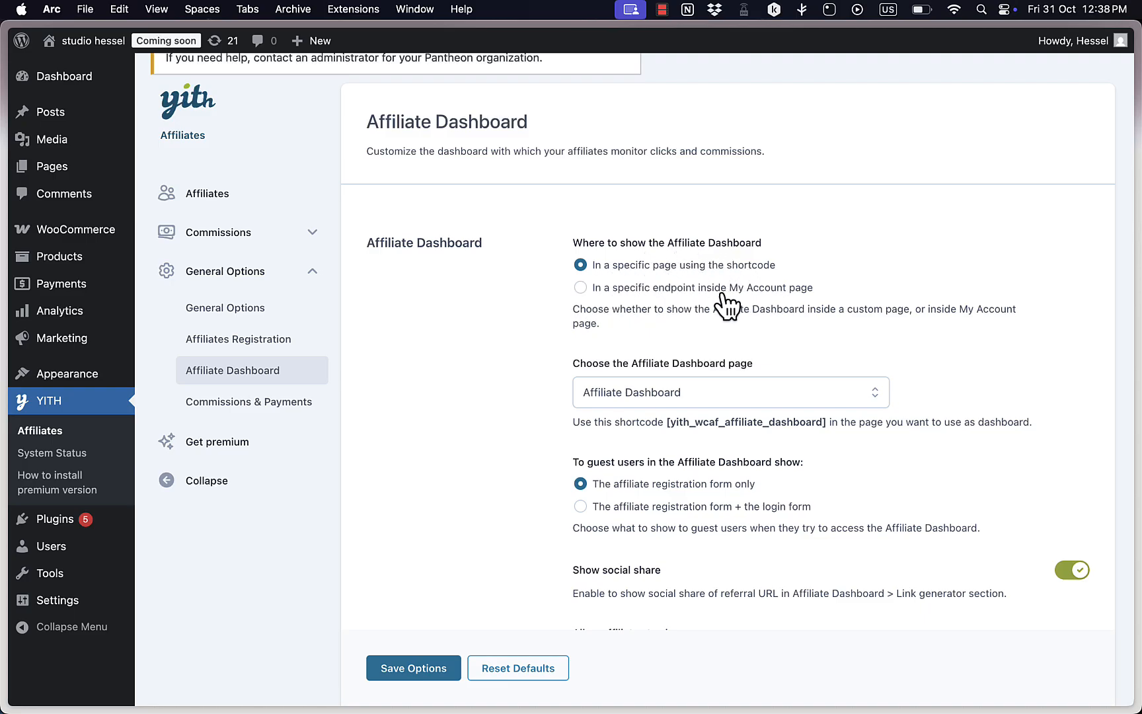
left_click(581, 289)
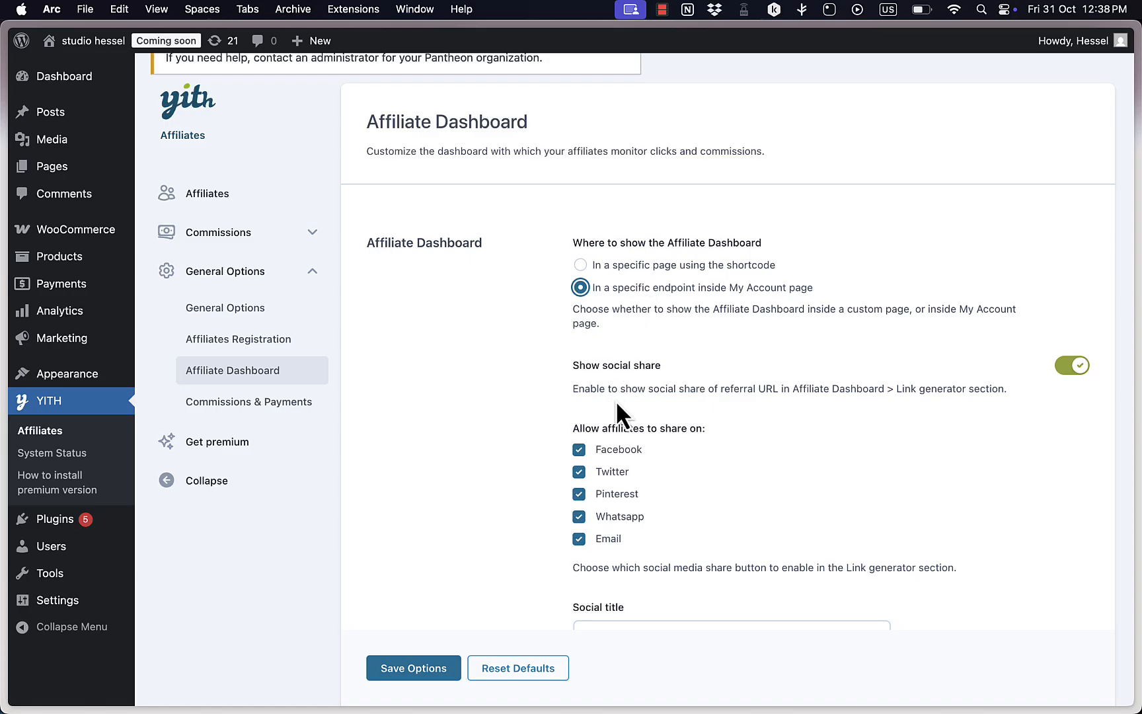
Disable Whatsapp and Email as affiliate sharing options and save the Affiliate Dashboard settings.
scroll(621, 416, "down", 3)
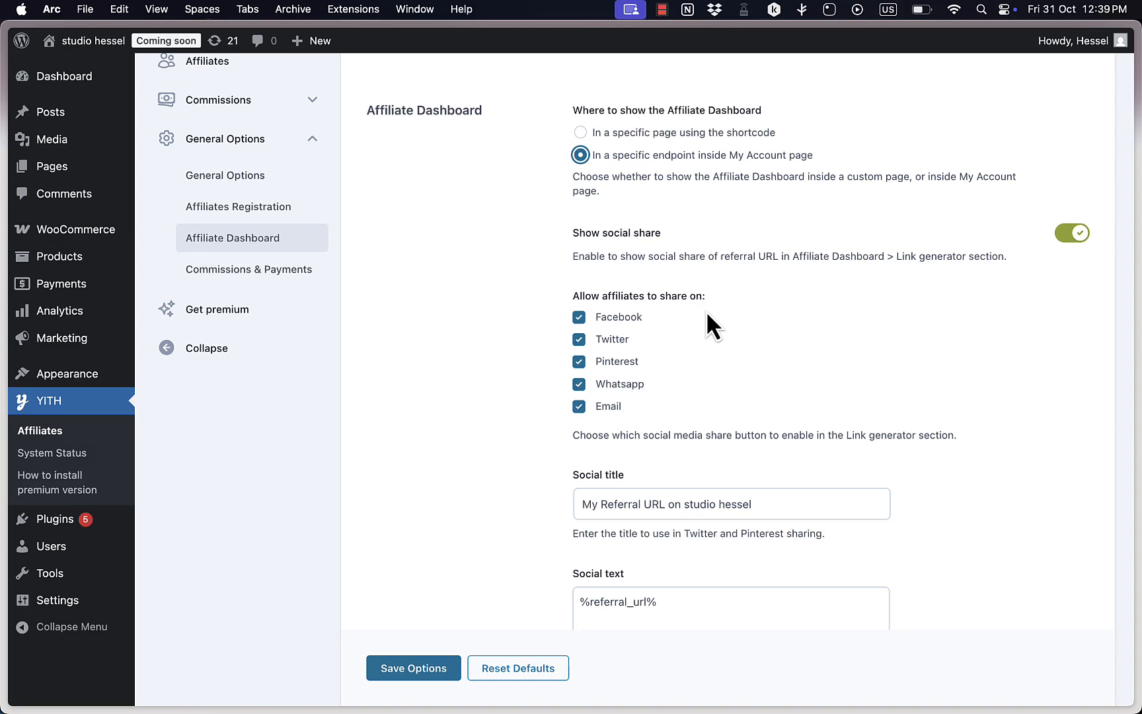
scroll(706, 310, "down", 3)
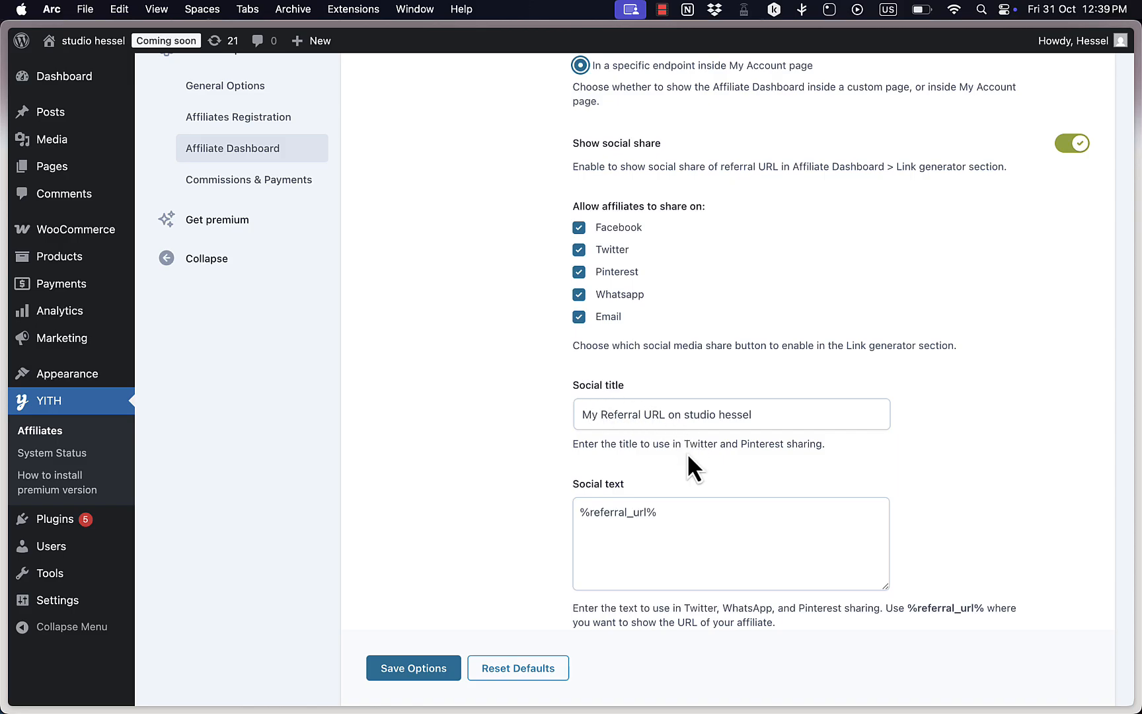
scroll(740, 350, "down", 1)
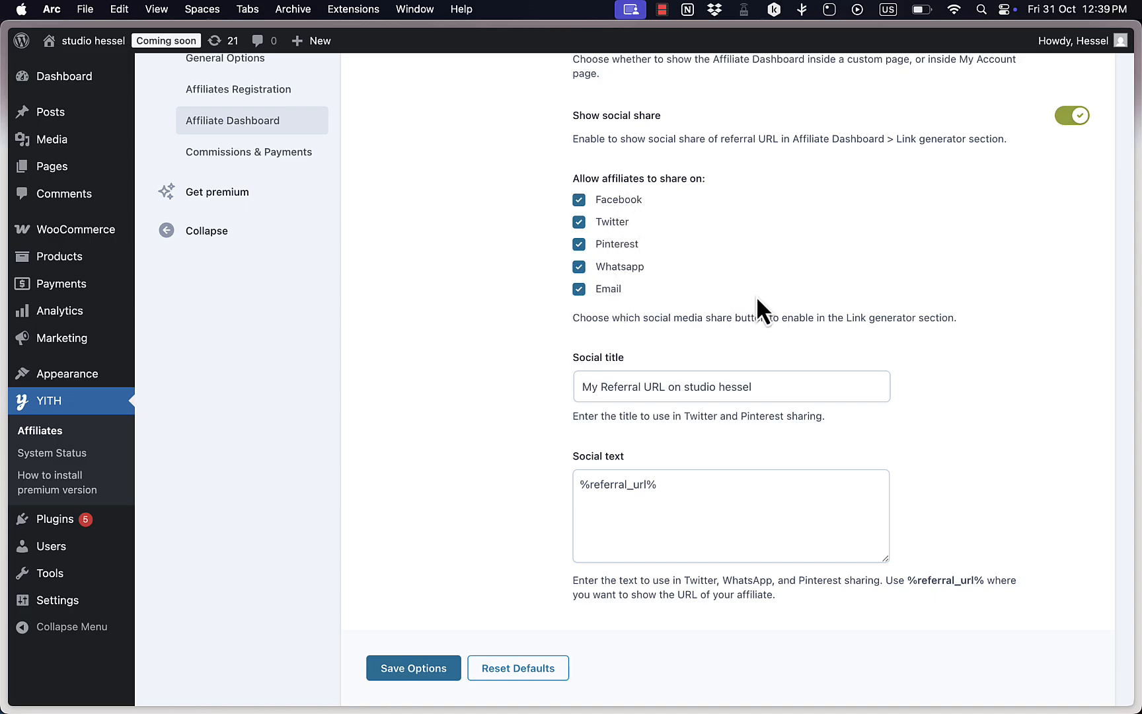
left_click(580, 266)
left_click(579, 289)
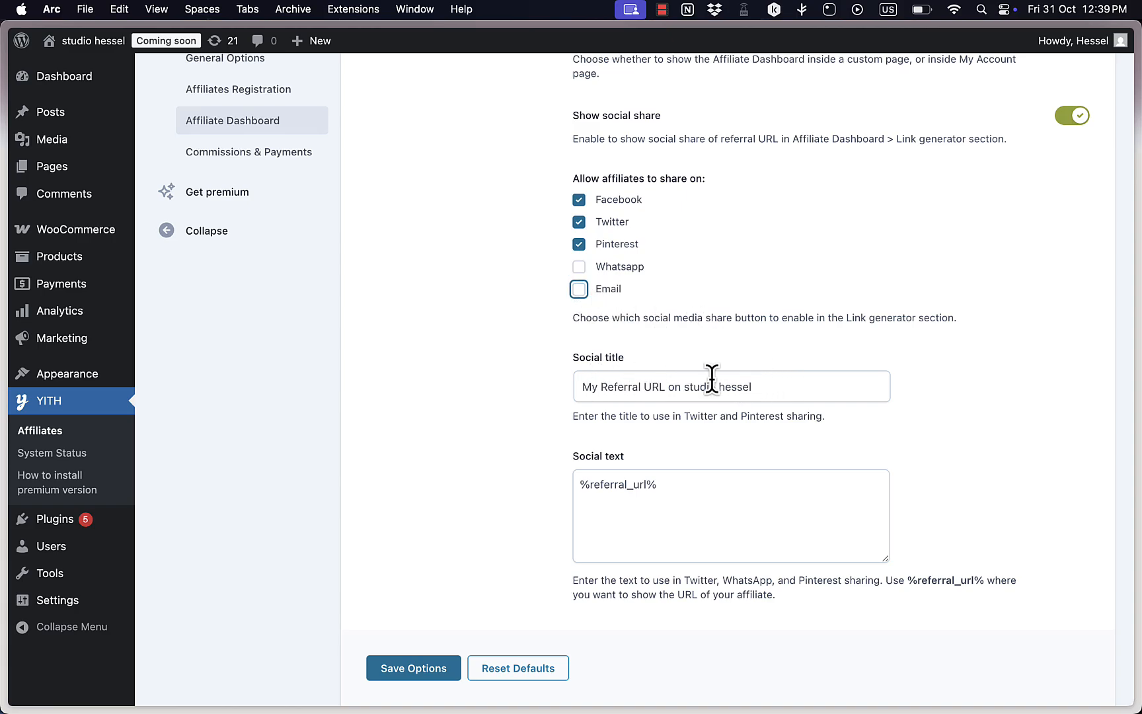
scroll(688, 492, "down", 5)
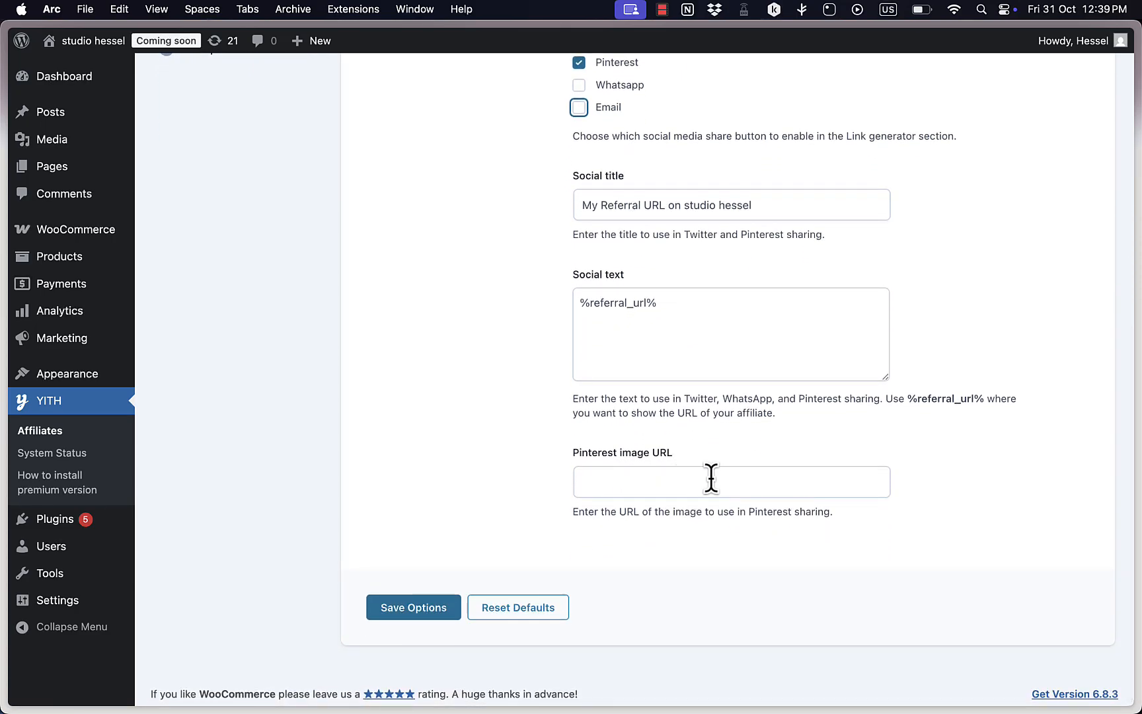
scroll(680, 486, "up", 2)
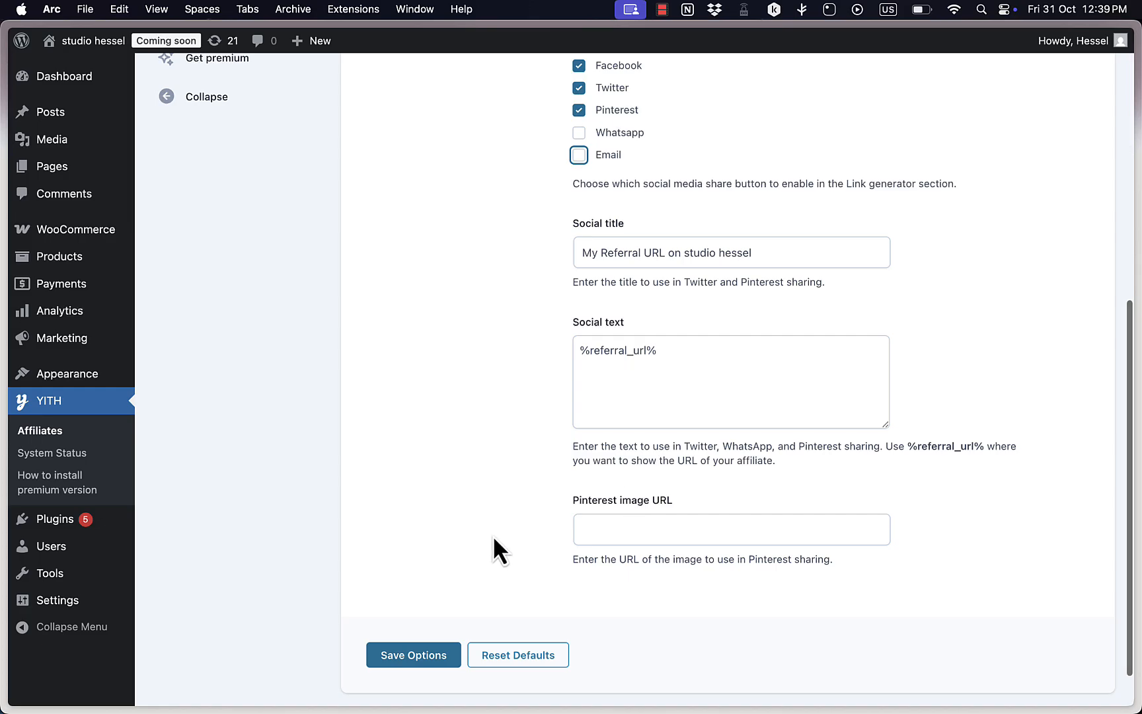
left_click(421, 658)
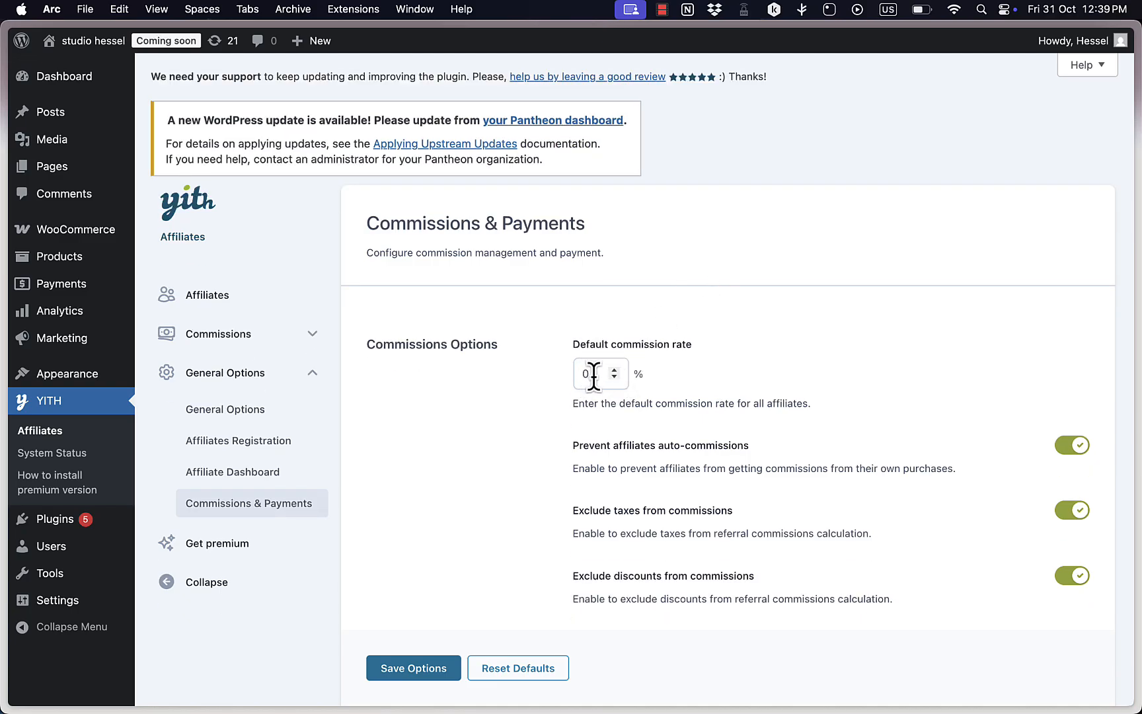
In the Commissions & Payments settings, set the default commission rate for all affiliates to 15%.
scroll(615, 392, "down", 2)
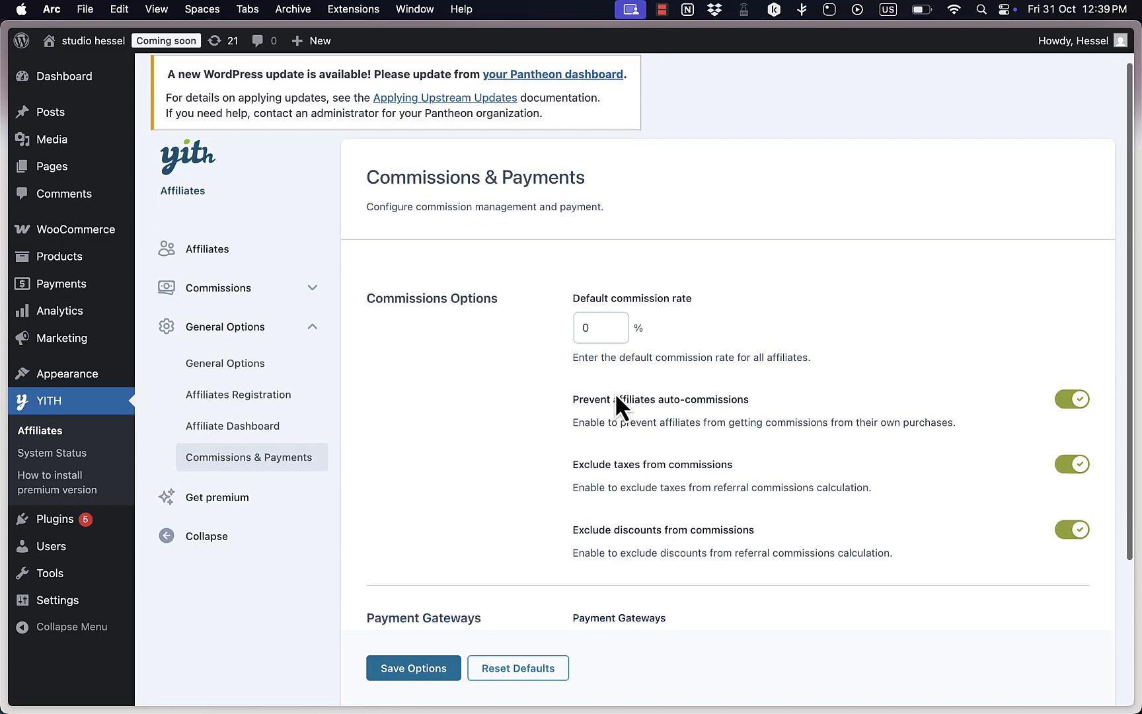
left_click(593, 308)
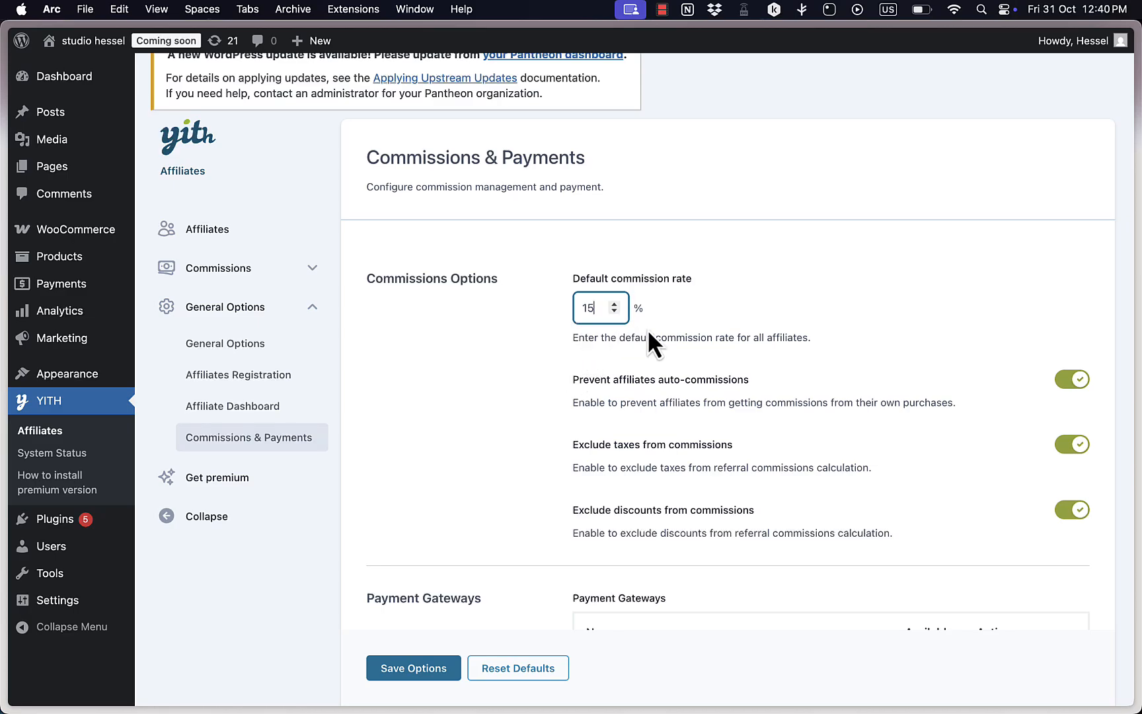
scroll(647, 329, "down", 4)
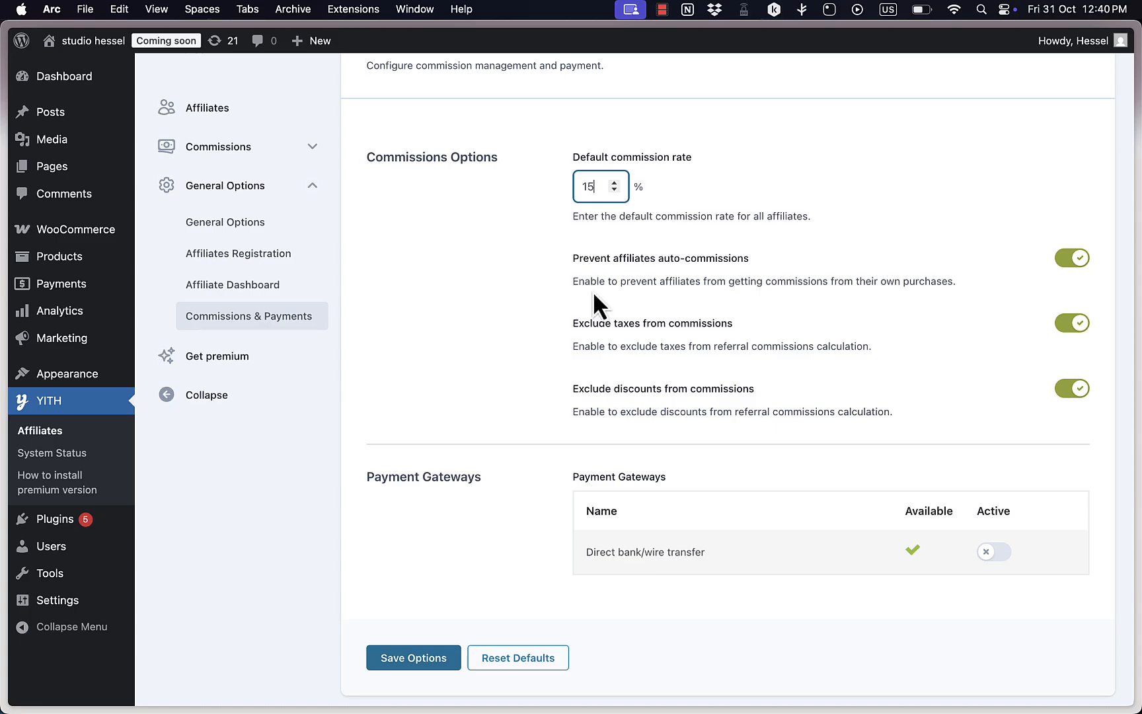
scroll(621, 305, "down", 2)
scroll(621, 307, "up", 3)
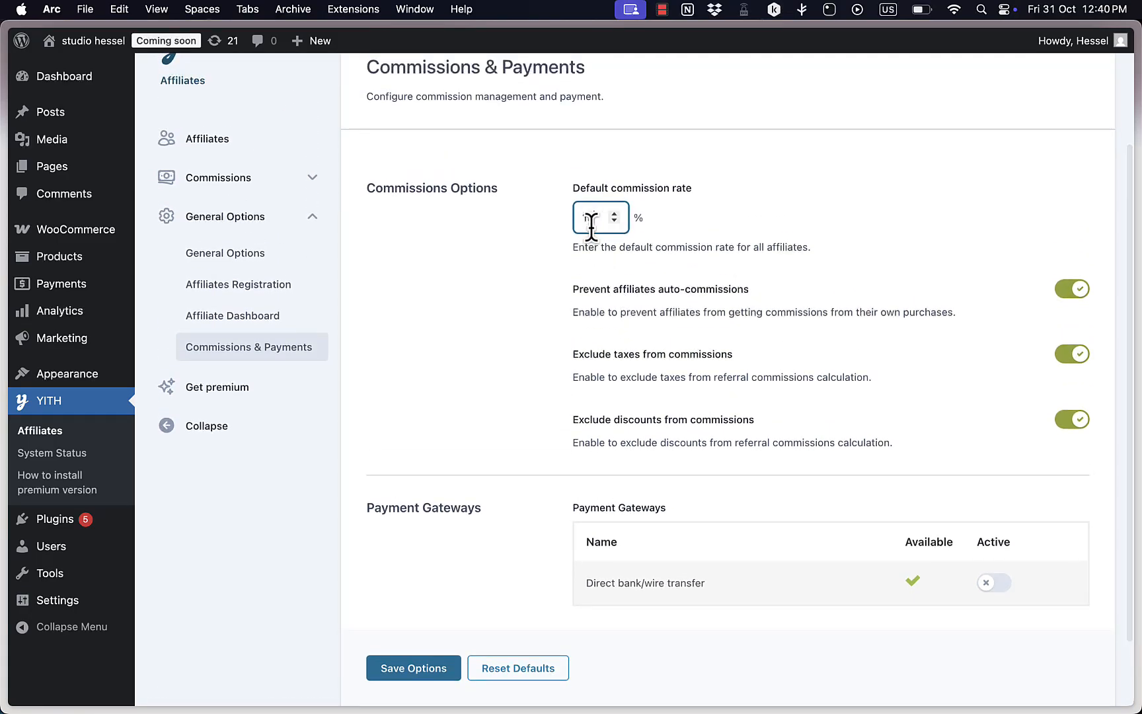
scroll(607, 280, "down", 3)
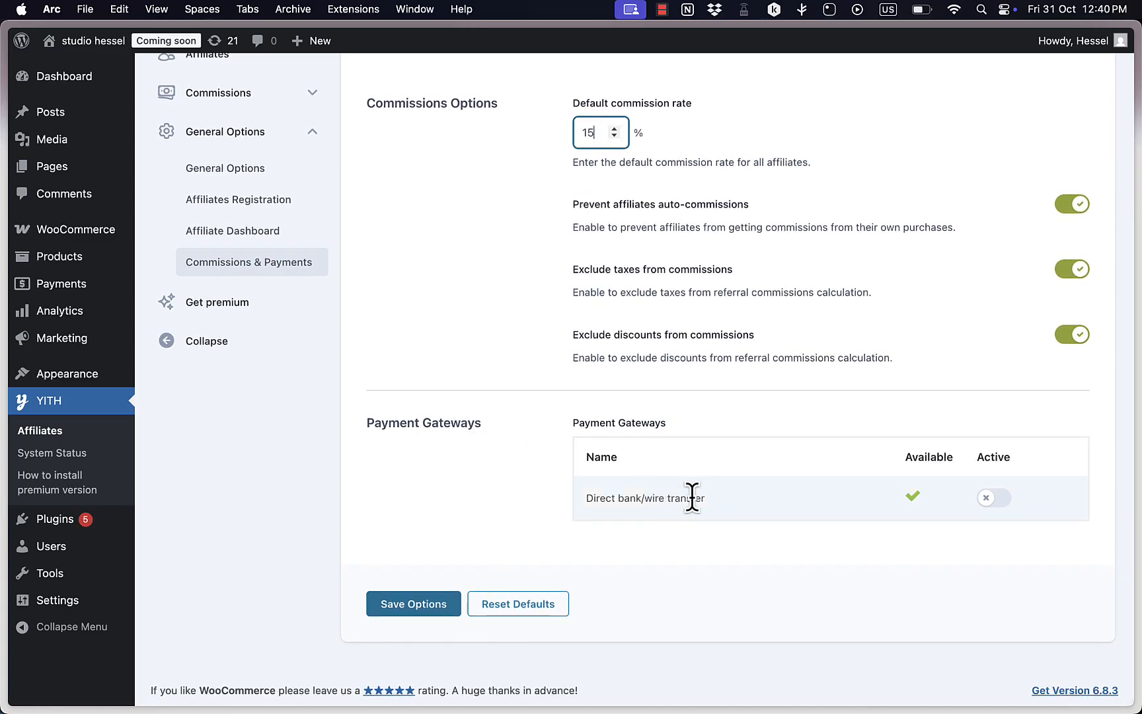
Activate the Direct bank/wire transfer payment gateway for affiliate payments and save the Commissions & Payments options.
left_click_drag(582, 501, 692, 497)
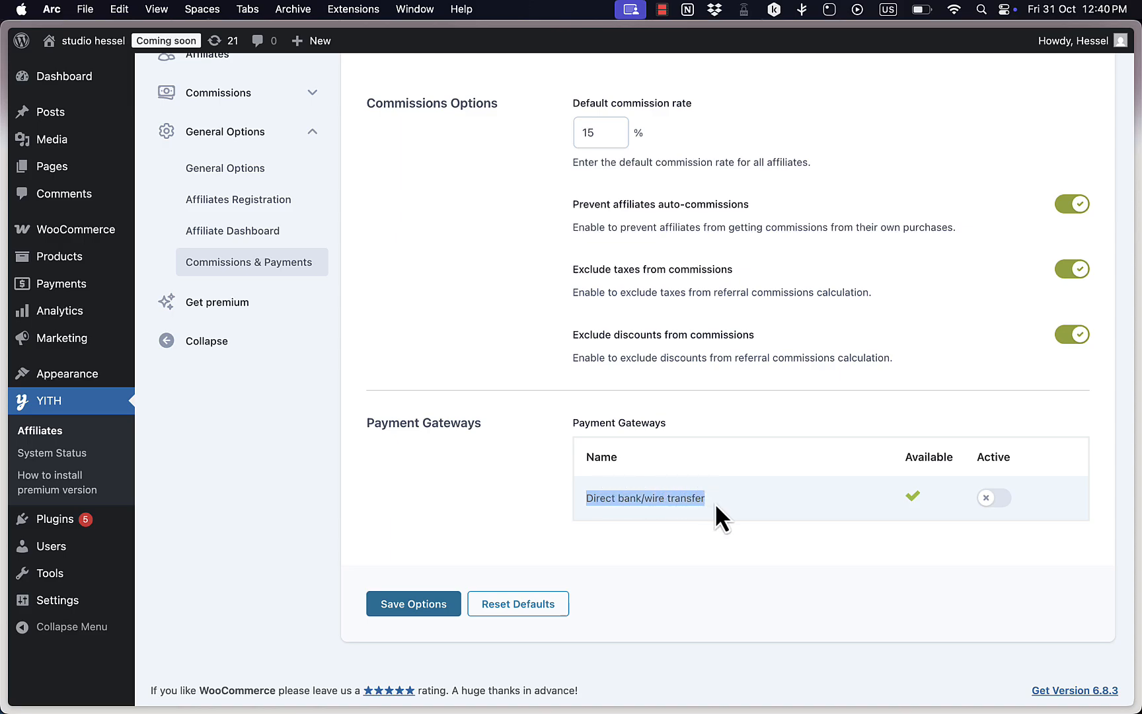
left_click(716, 505)
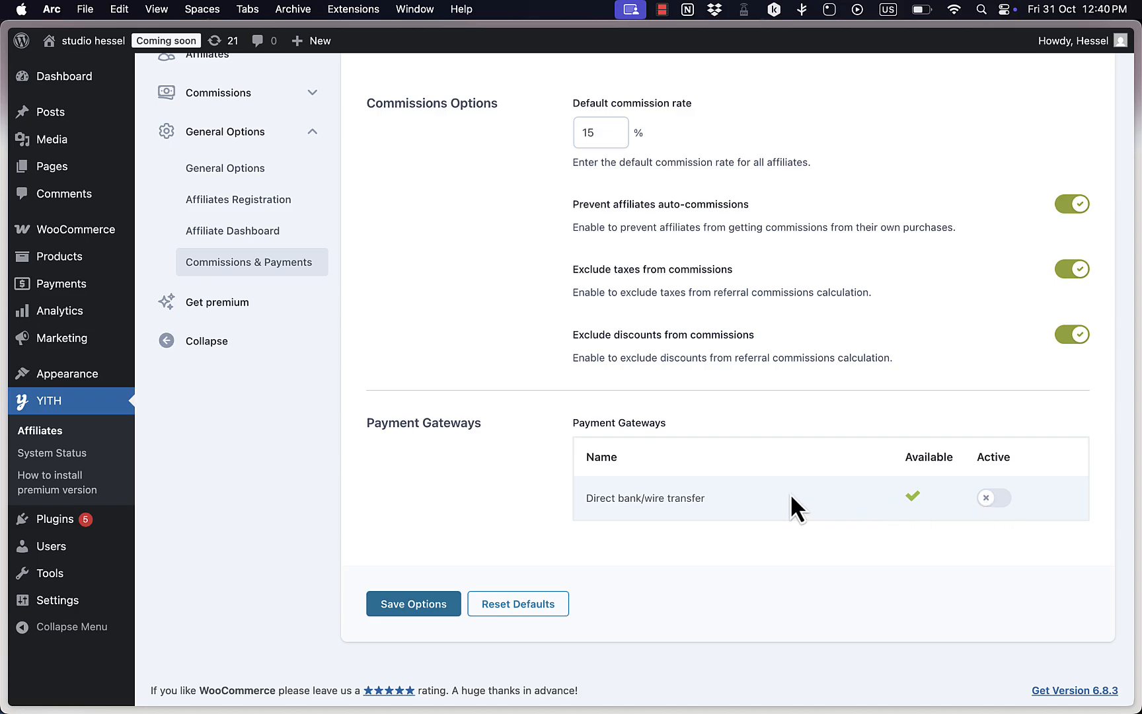
left_click(998, 504)
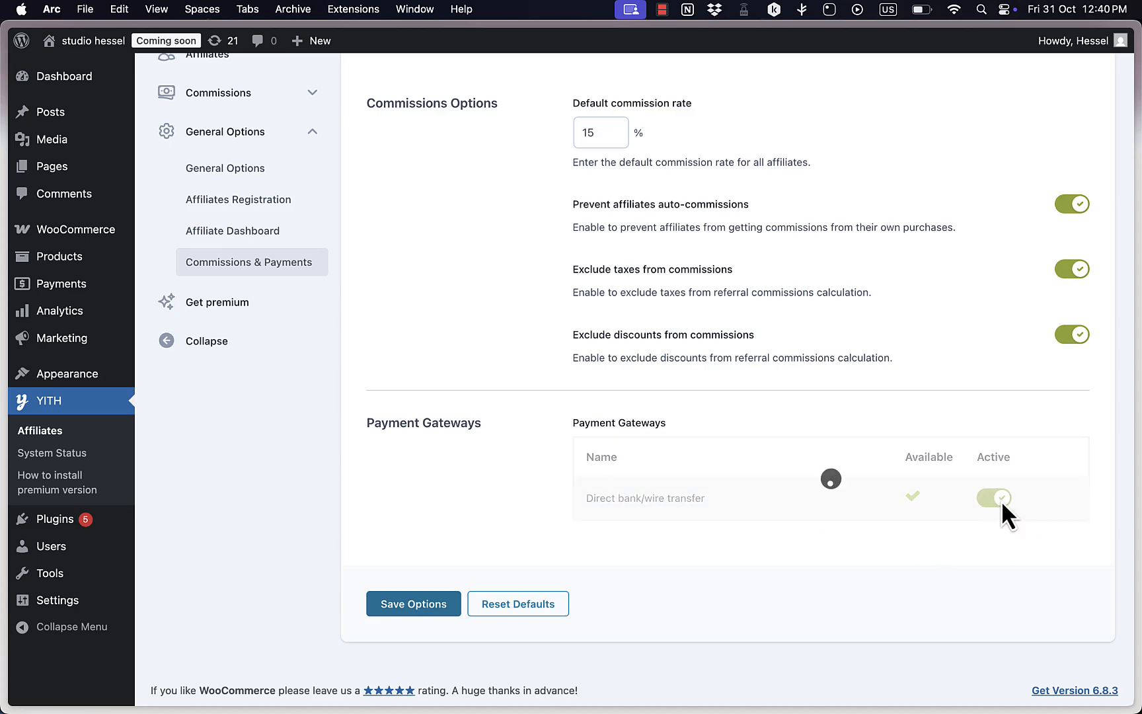
left_click(413, 614)
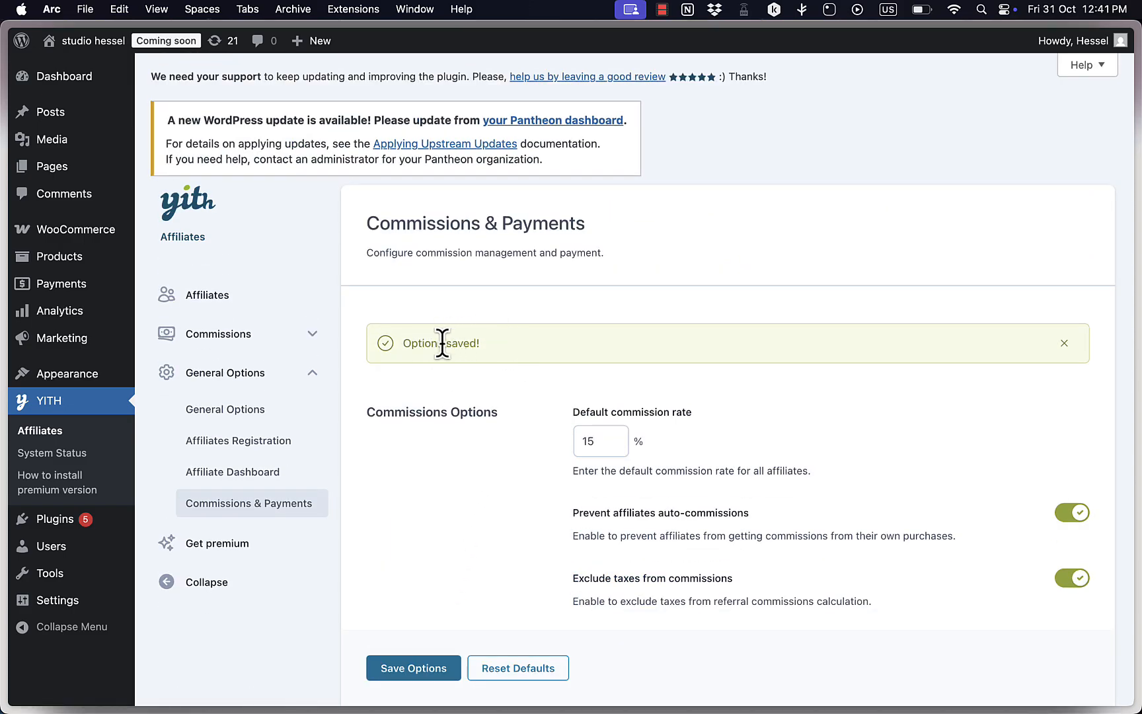
Open the store front end in a new tab and go to the My account page.
mouse_move(56, 45)
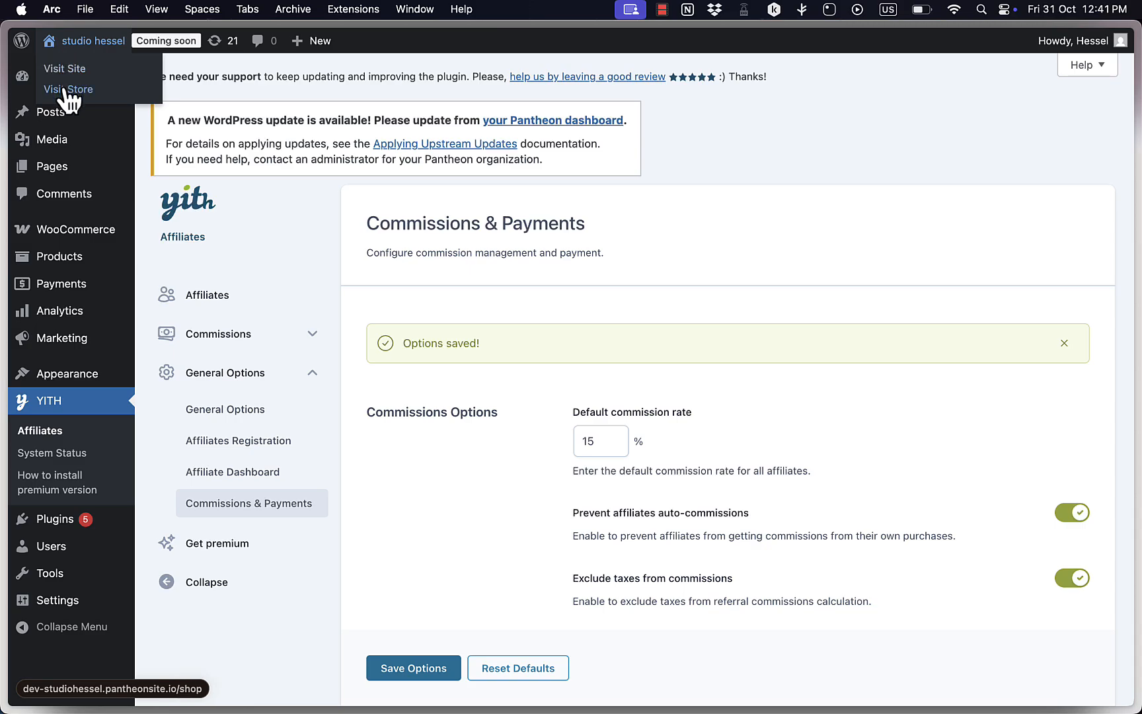
right_click(72, 87)
left_click(160, 98)
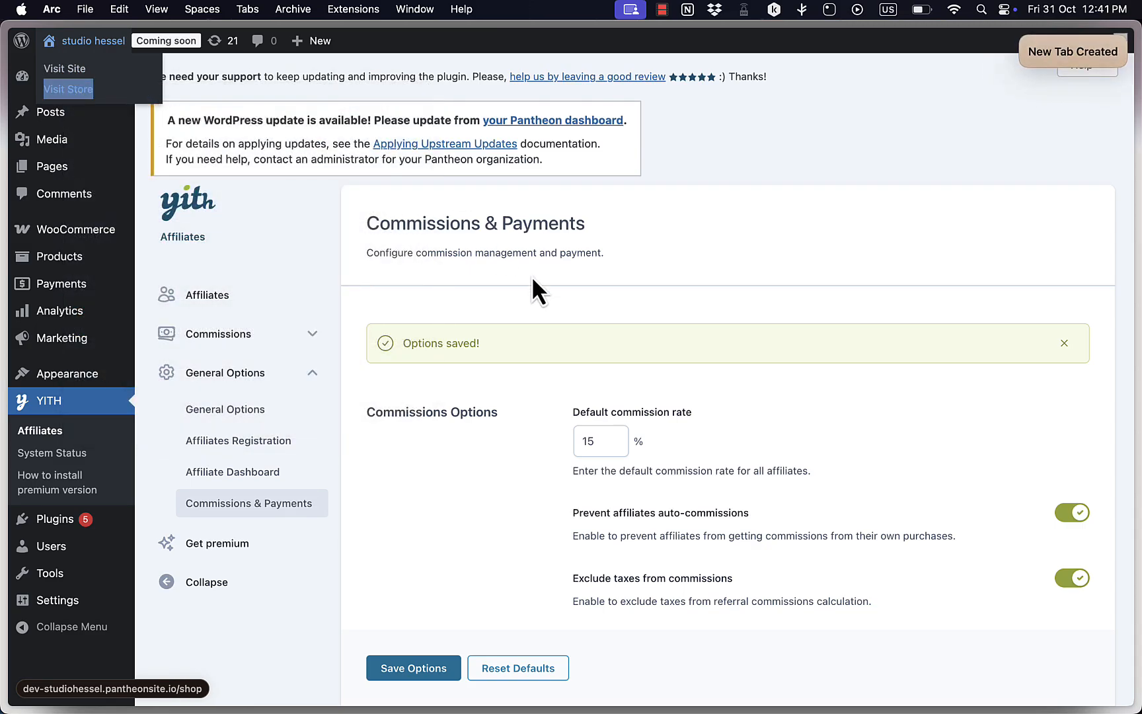
mouse_move(62, 257)
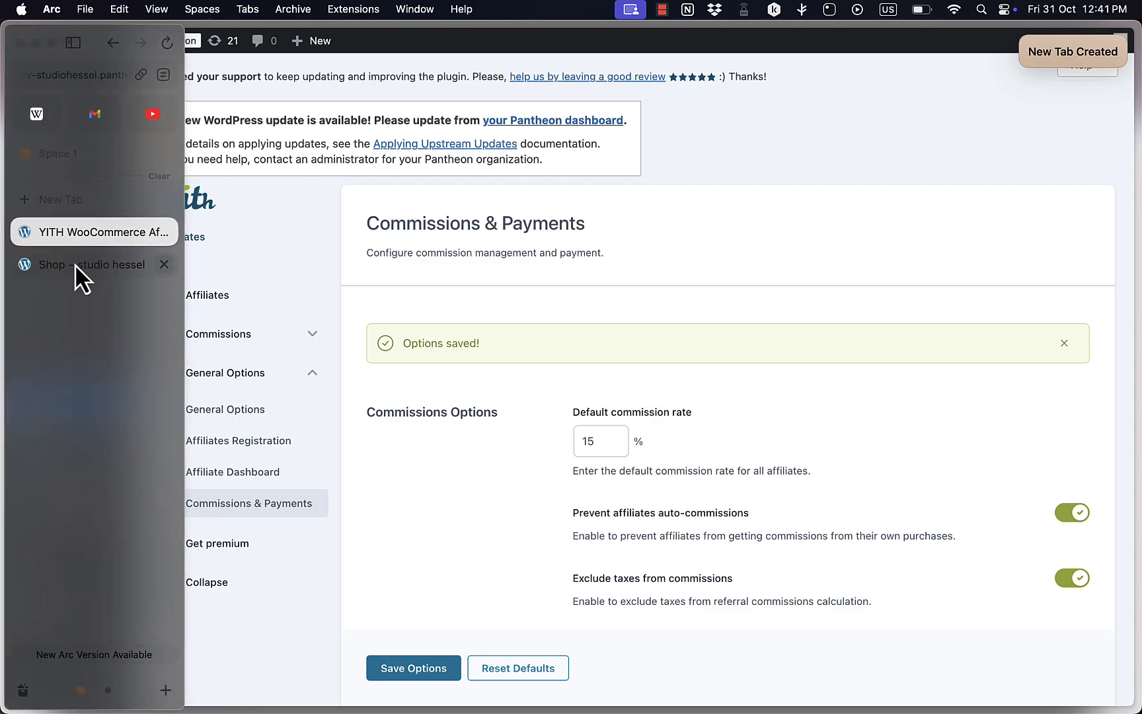
left_click(86, 266)
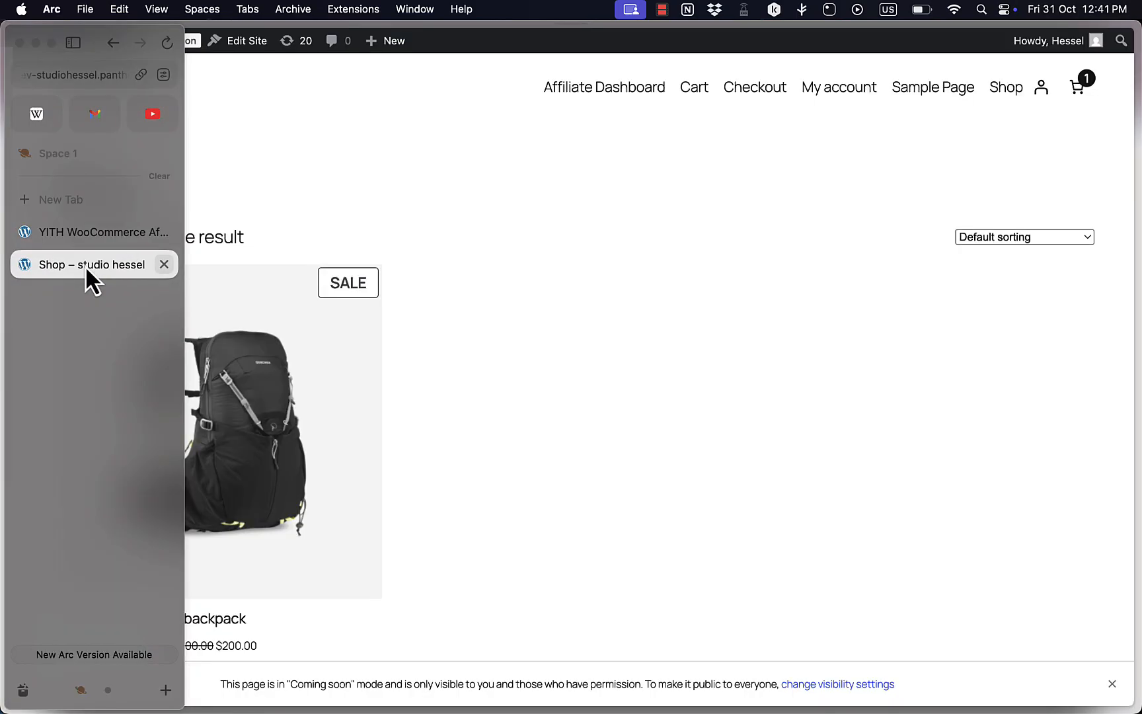
left_click(1048, 103)
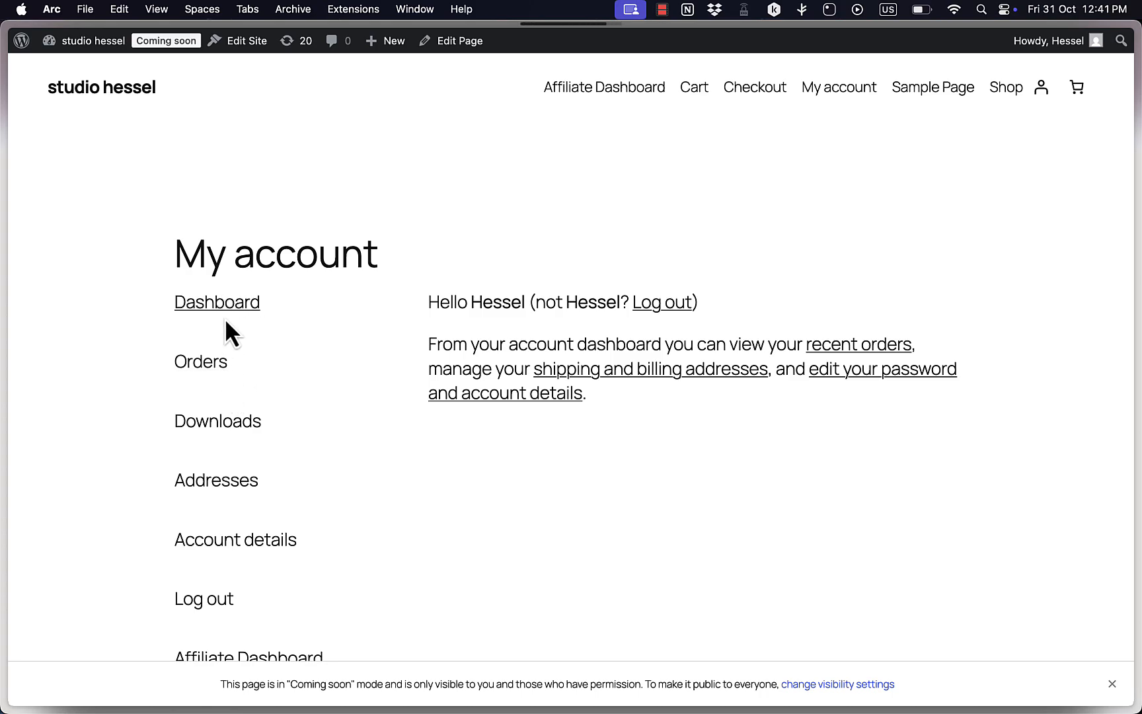
Open the Affiliate Dashboard from the My account page, submit a request to become an affiliate, and read the response message.
scroll(228, 380, "down", 4)
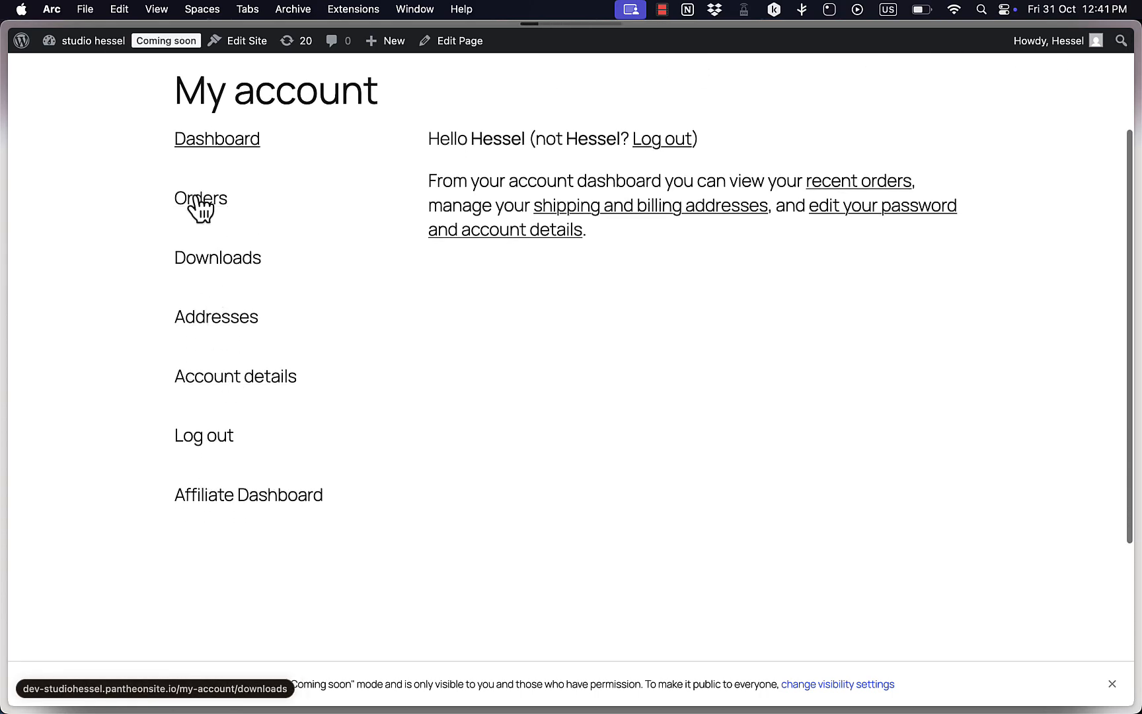
left_click(259, 502)
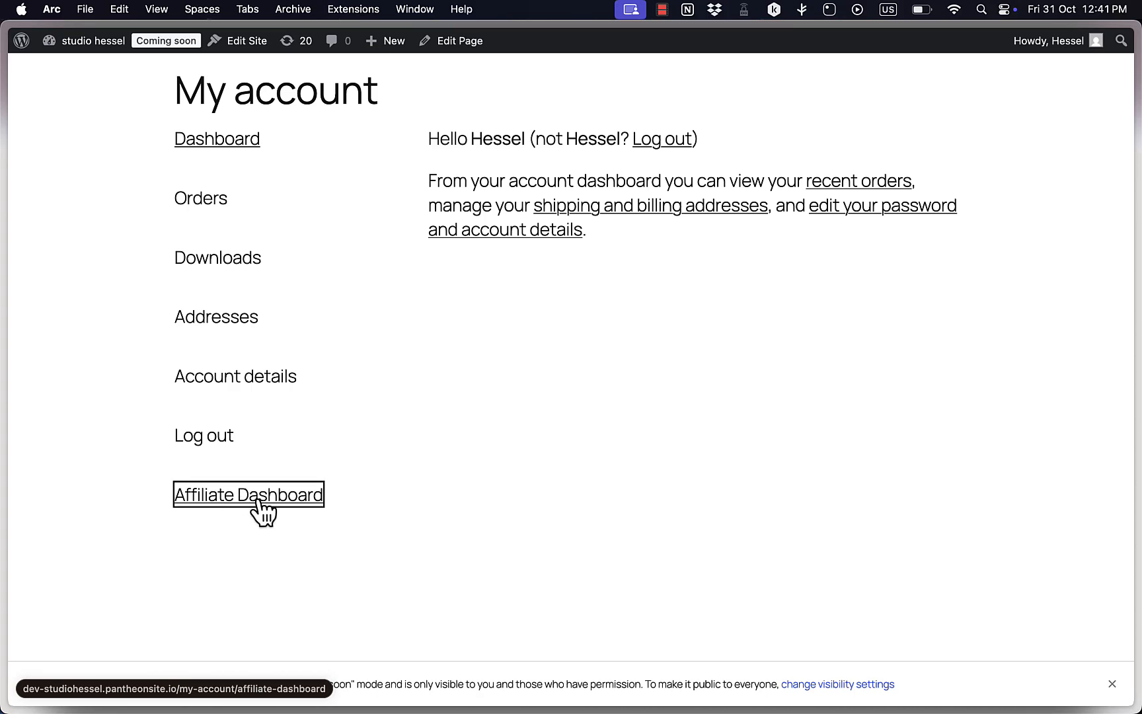
left_click(401, 430)
left_click(583, 441)
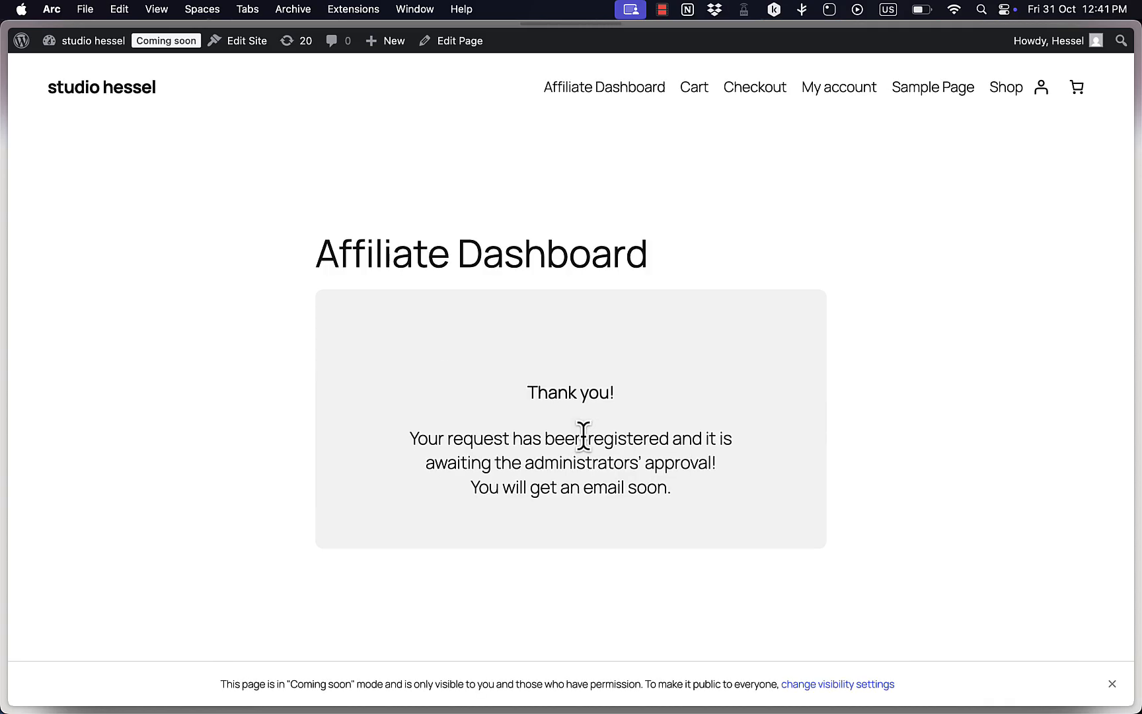
left_click_drag(409, 439, 732, 499)
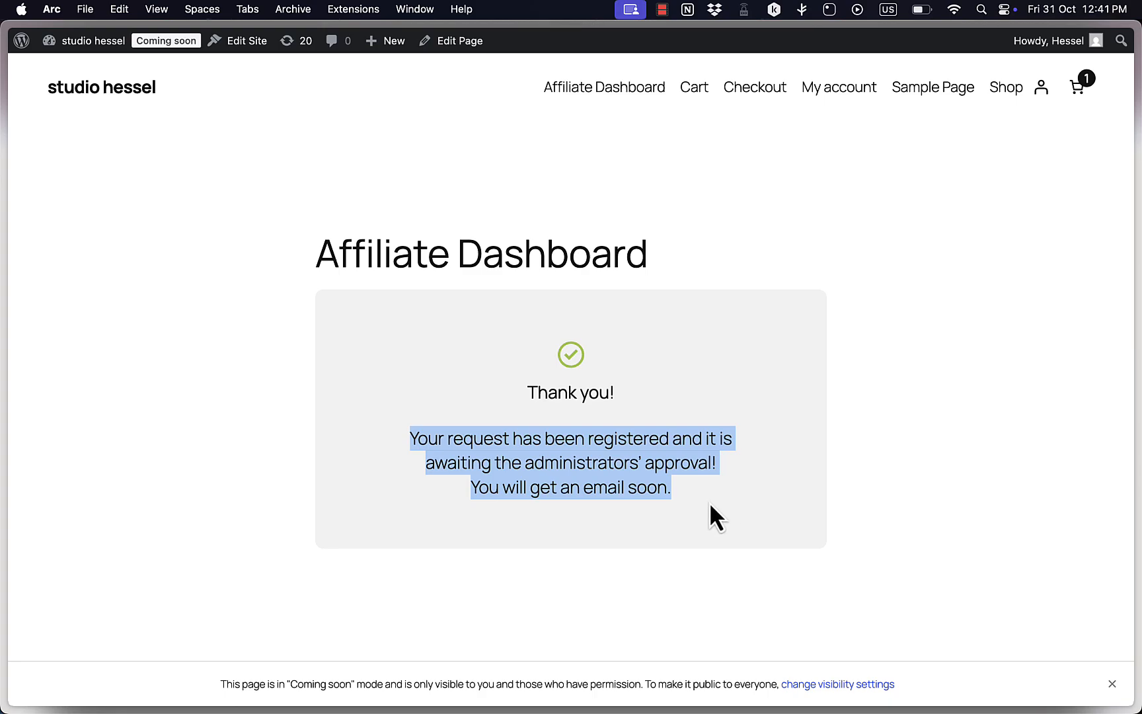
left_click(709, 501)
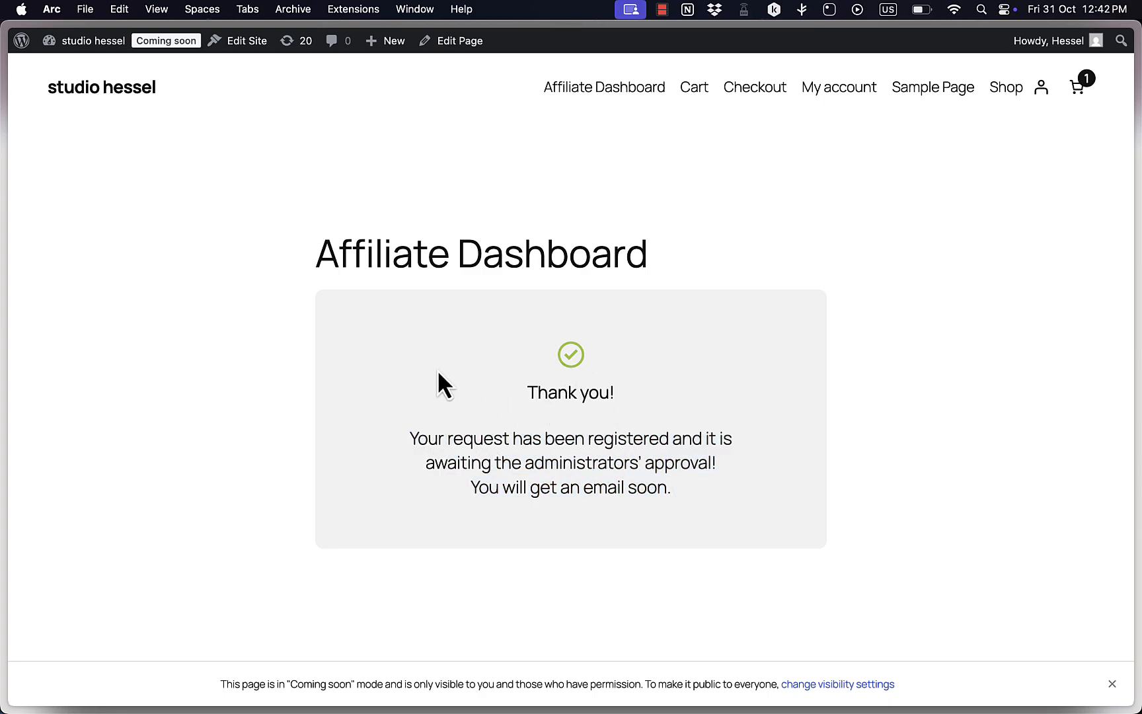
Return to the YITH WooCommerce Affiliates tab, open the affiliates list, and change the pending affiliate's status to Accepted.
left_click(59, 232)
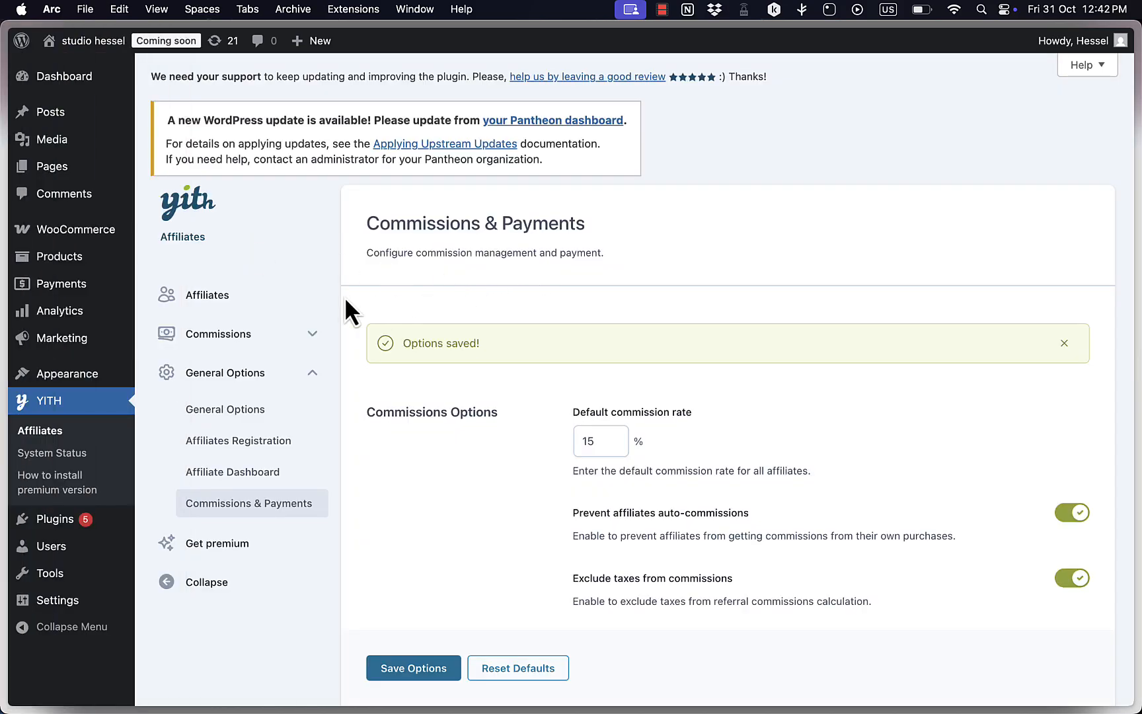
left_click(220, 295)
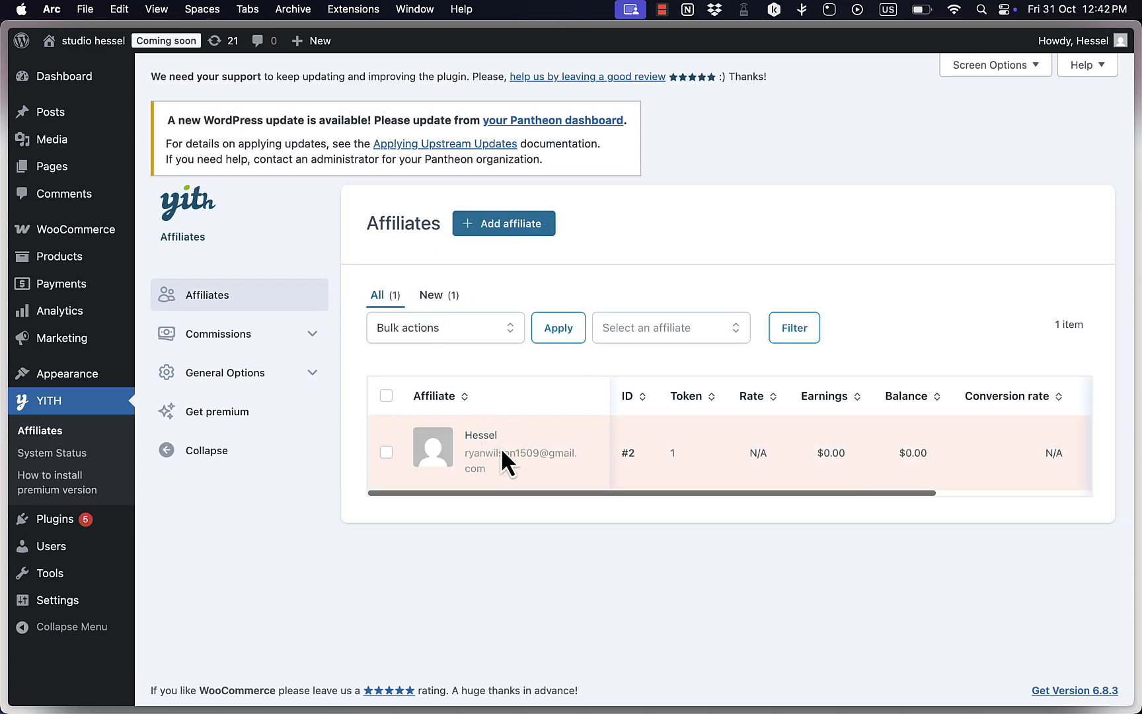
scroll(747, 449, "right", 5)
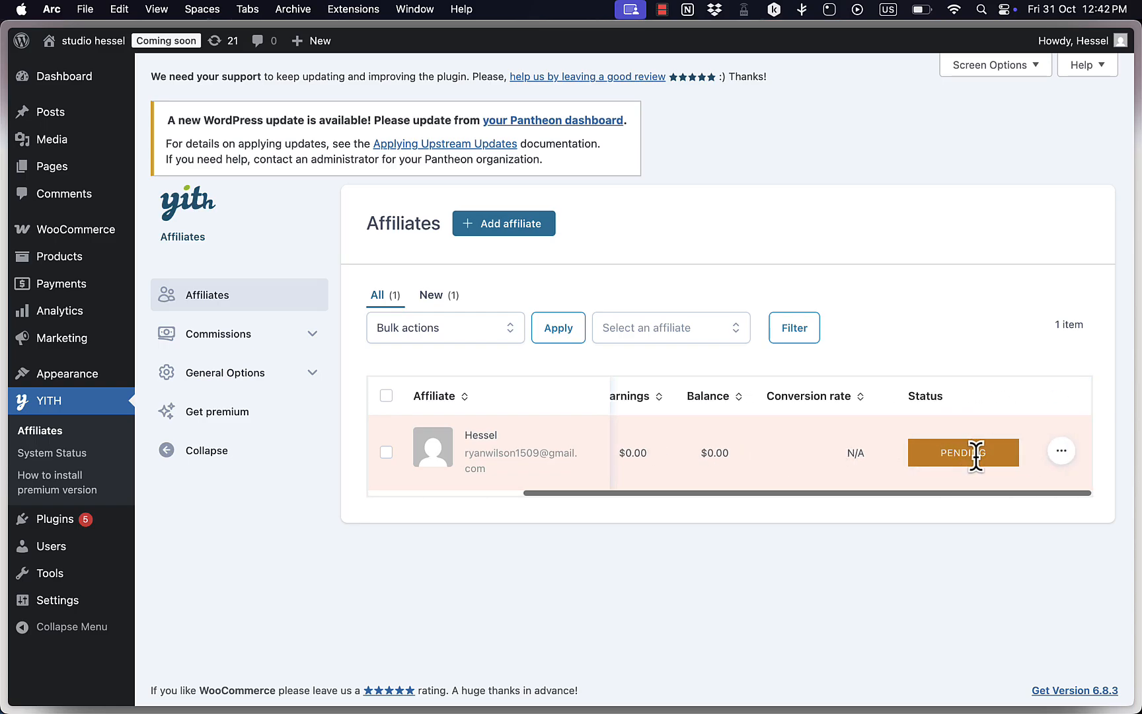
left_click(1062, 452)
left_click(1032, 525)
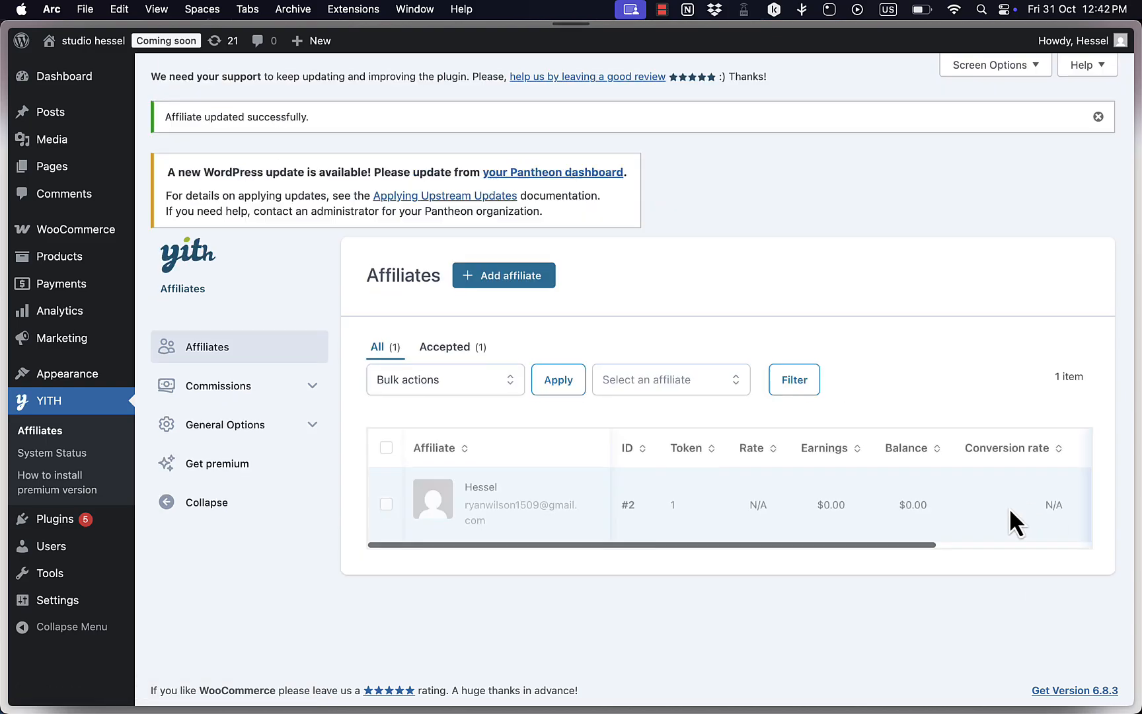
scroll(848, 509, "right", 10)
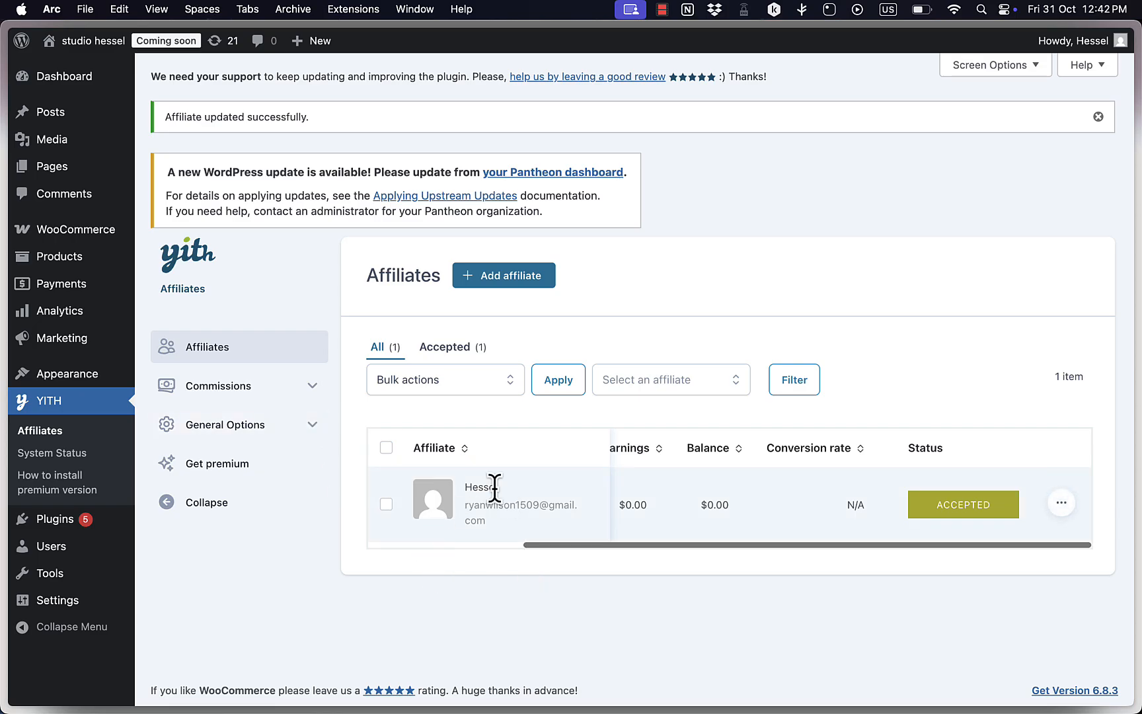
Switch to the storefront tab and examine the Affiliate Dashboard's balance, commission rate, conversion rate, visits, and recent commissions and visits tables.
mouse_move(38, 306)
left_click(69, 268)
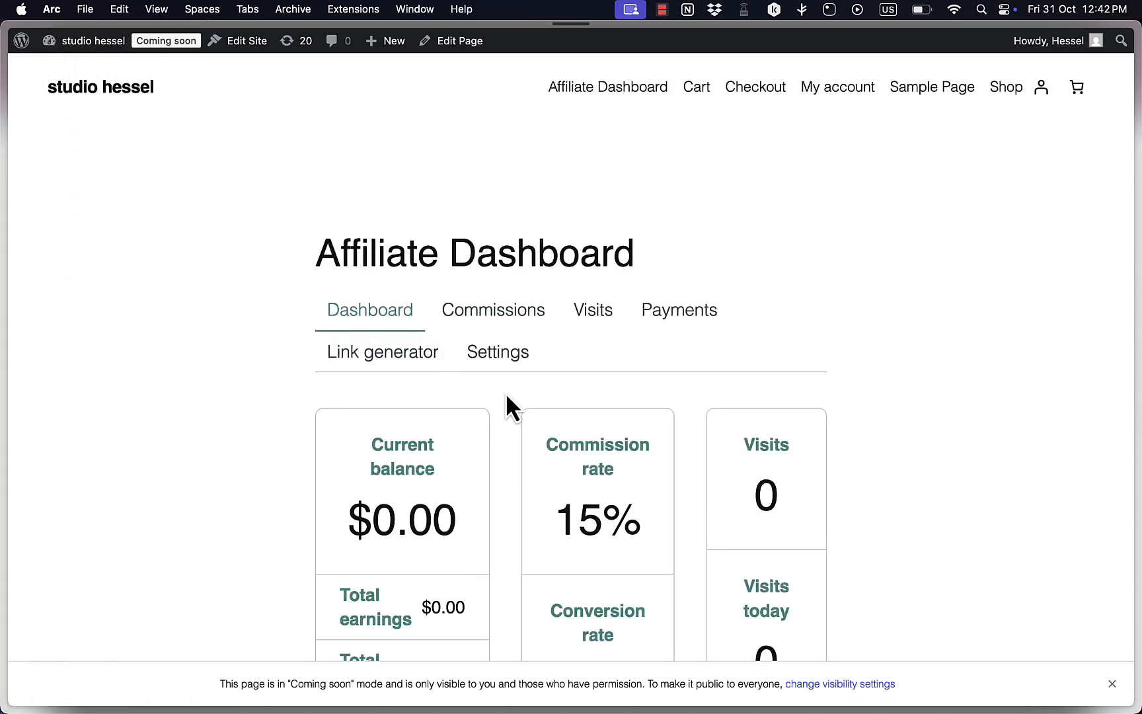
scroll(481, 536, "down", 3)
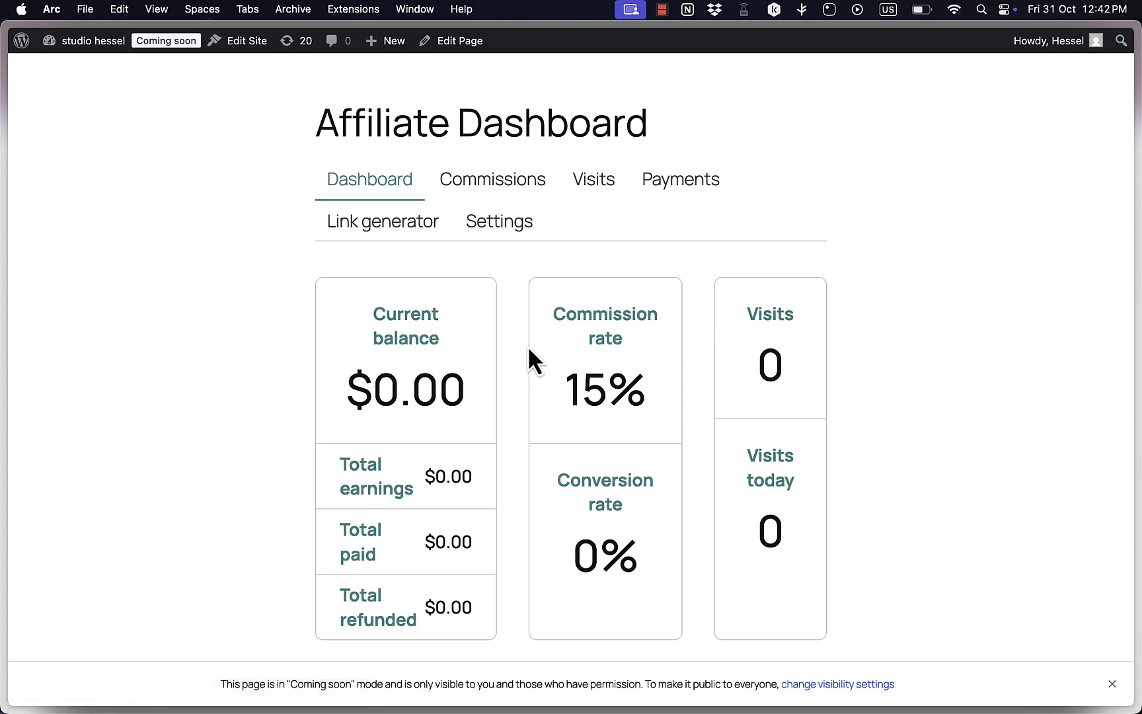
scroll(528, 349, "down", 5)
scroll(529, 349, "up", 4)
scroll(527, 345, "up", 1)
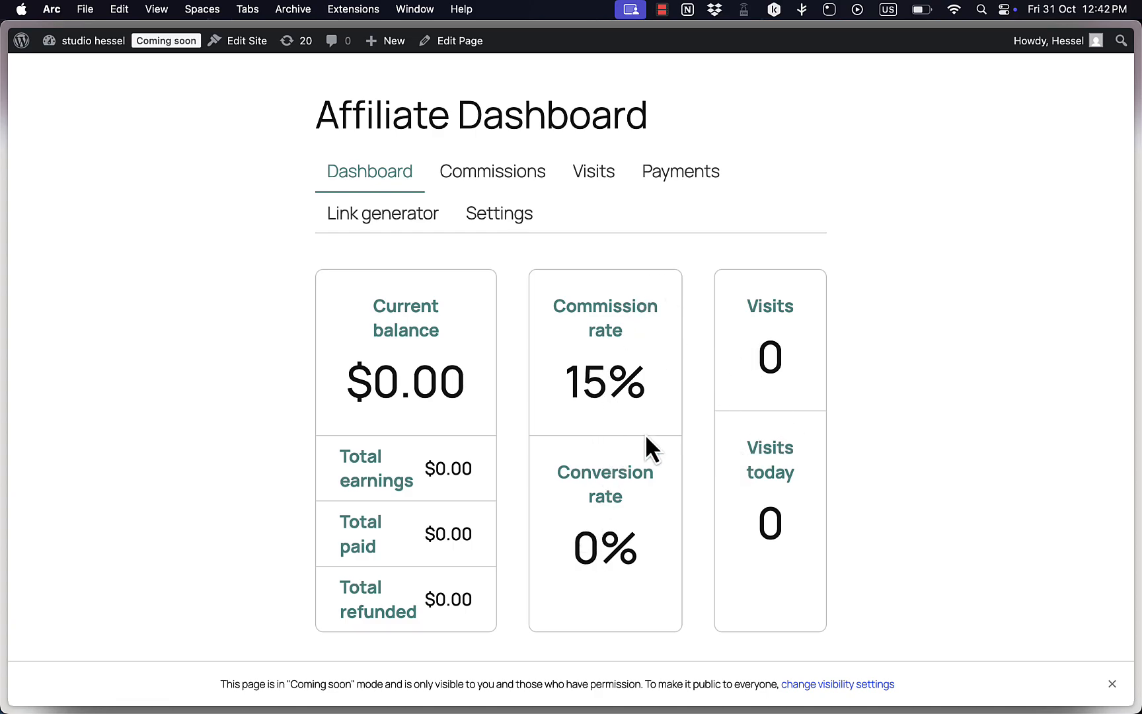
scroll(440, 222, "down", 5)
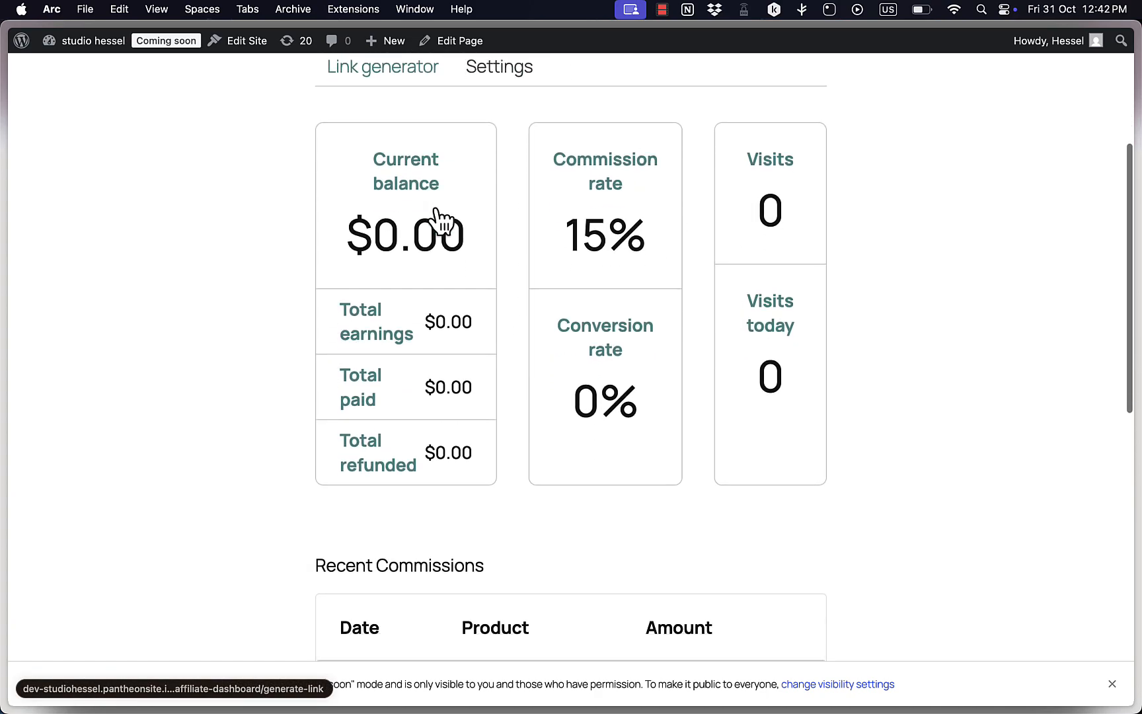
scroll(489, 497, "down", 6)
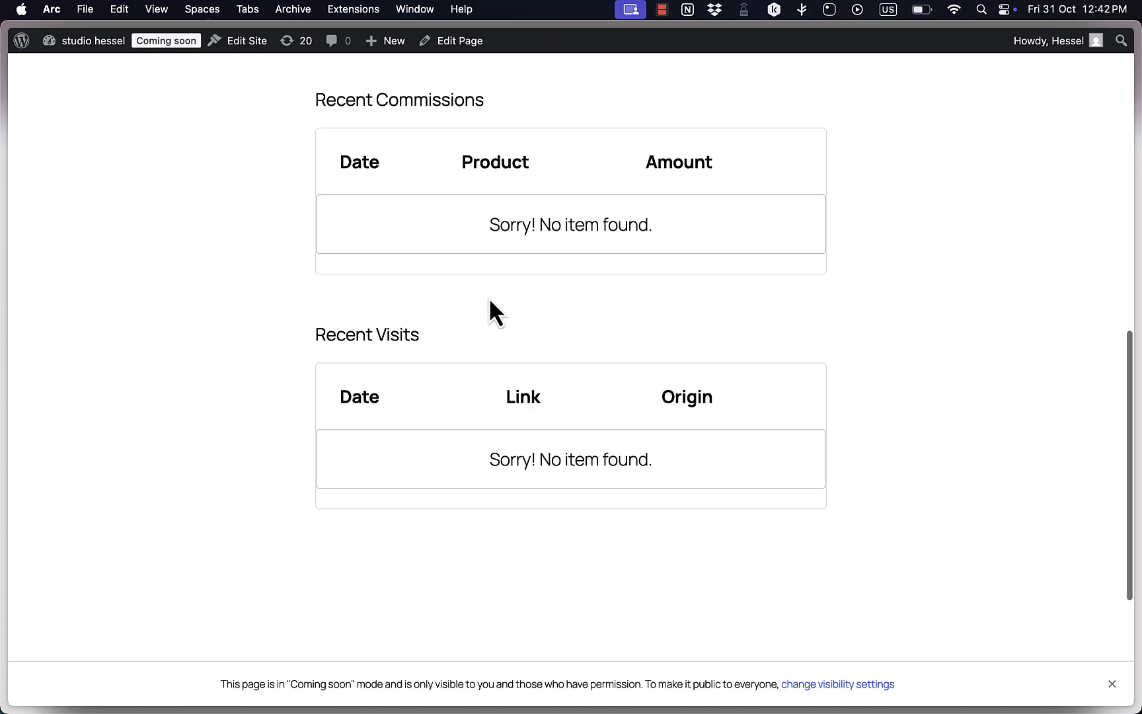
scroll(546, 349, "up", 10)
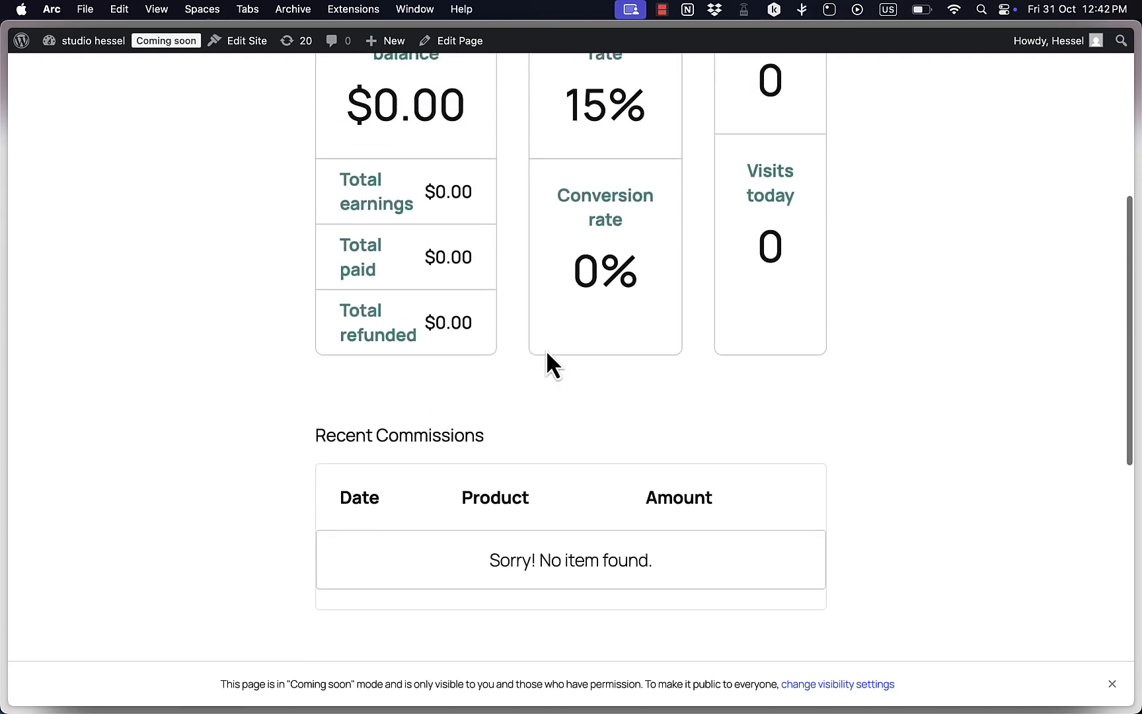
left_click(419, 276)
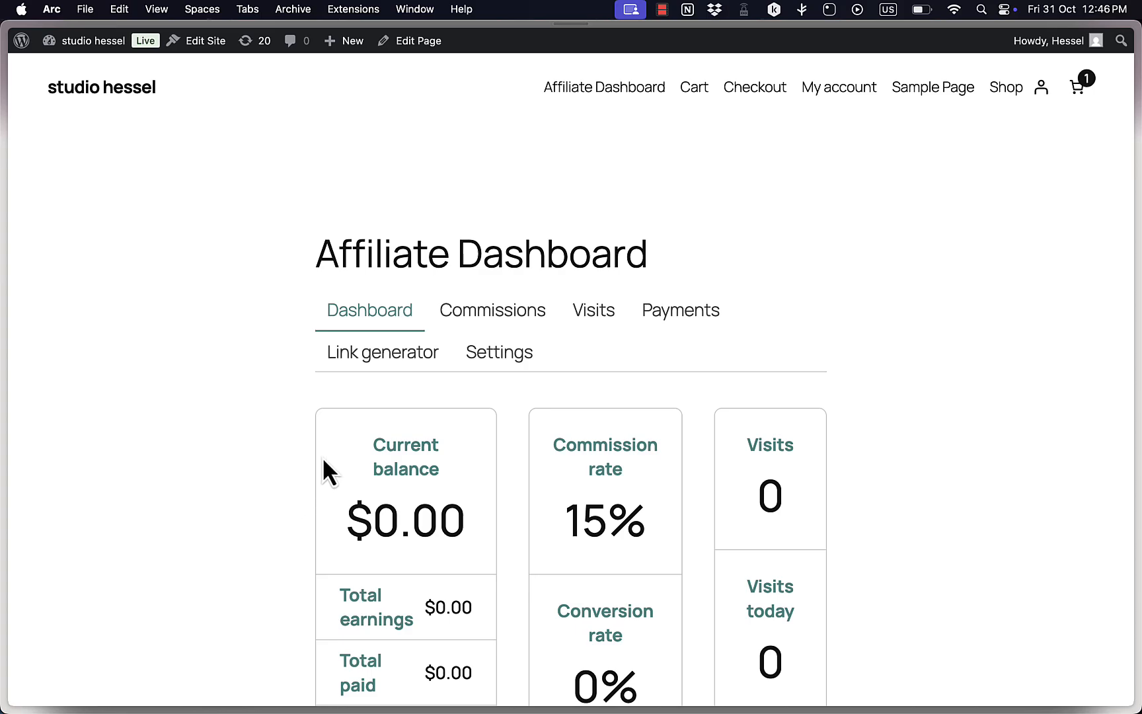
scroll(443, 456, "down", 2)
scroll(443, 454, "down", 10)
scroll(444, 454, "up", 10)
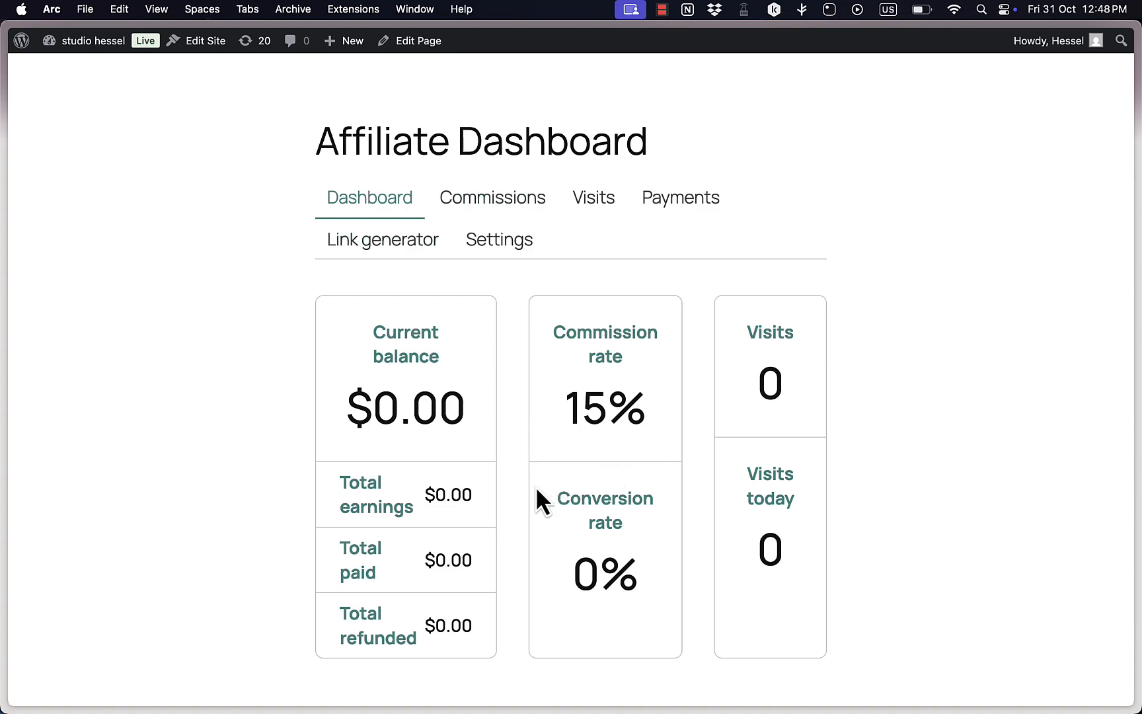
scroll(537, 490, "down", 10)
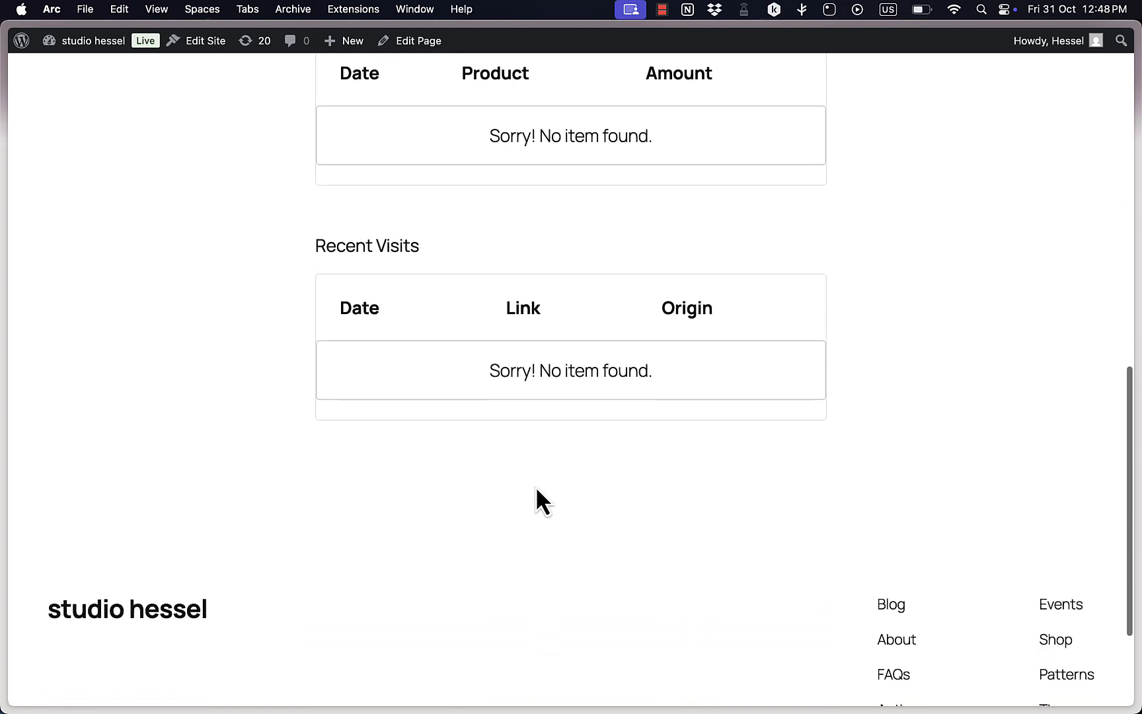
scroll(537, 490, "up", 15)
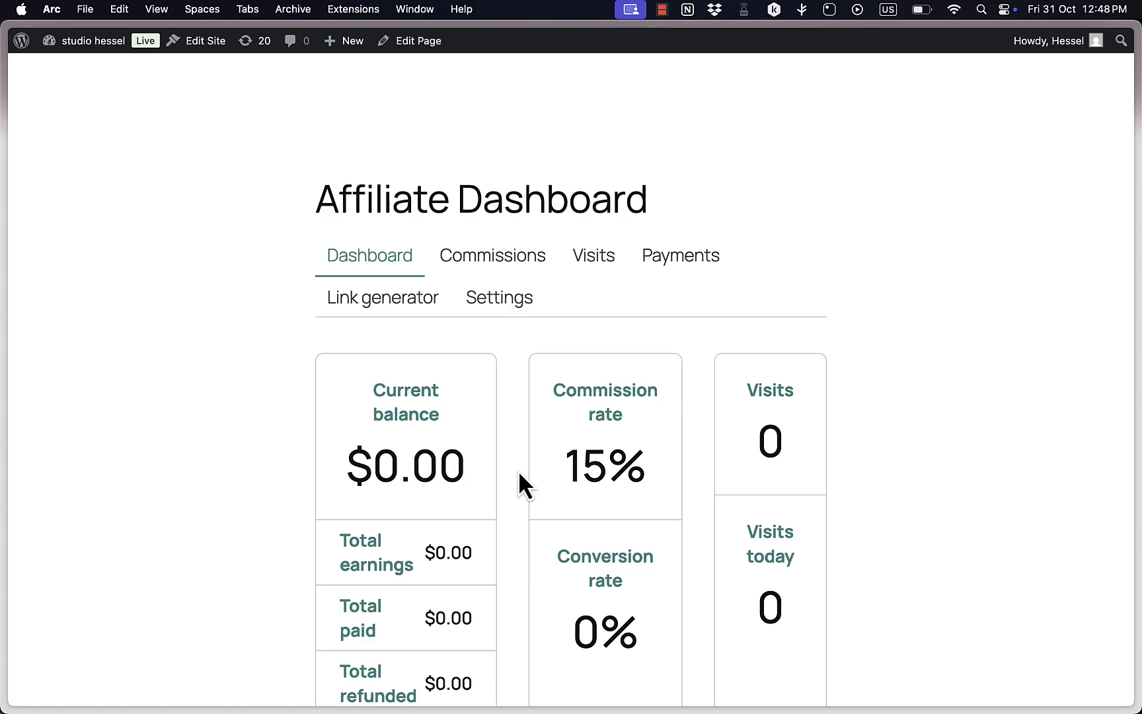
mouse_move(6, 232)
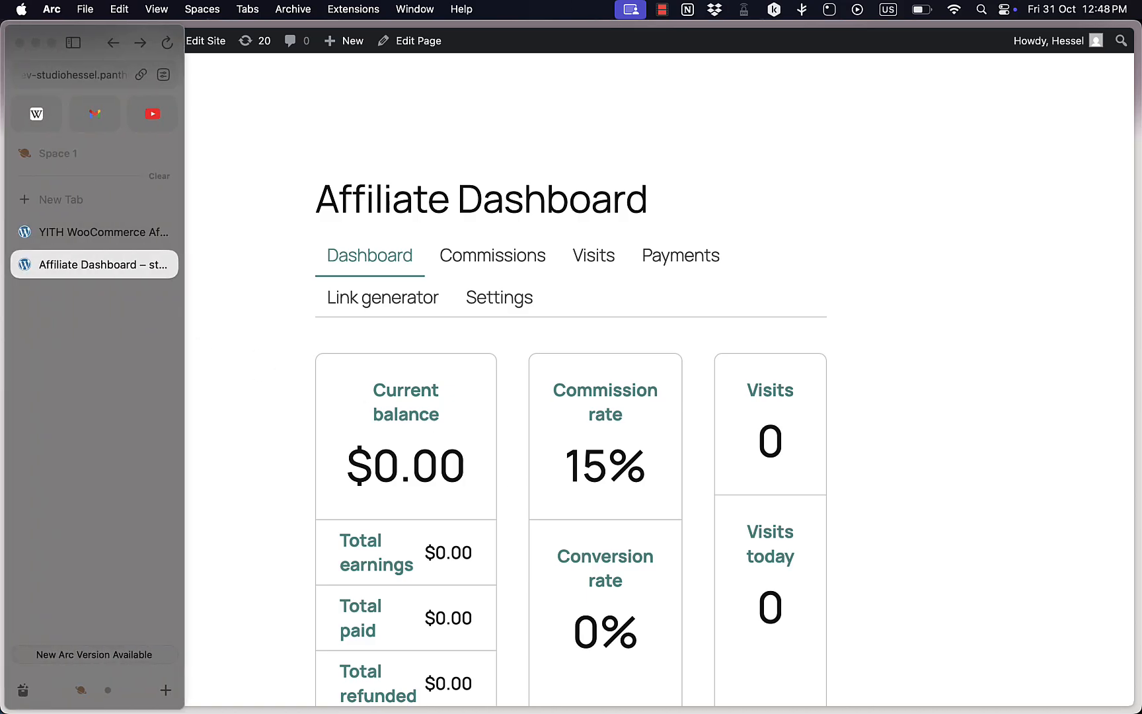
Return to the YITH WooCommerce Affiliates tab, reload the affiliates list, and examine the affiliate's rate, earnings, balance, conversion rate and status columns.
left_click(70, 231)
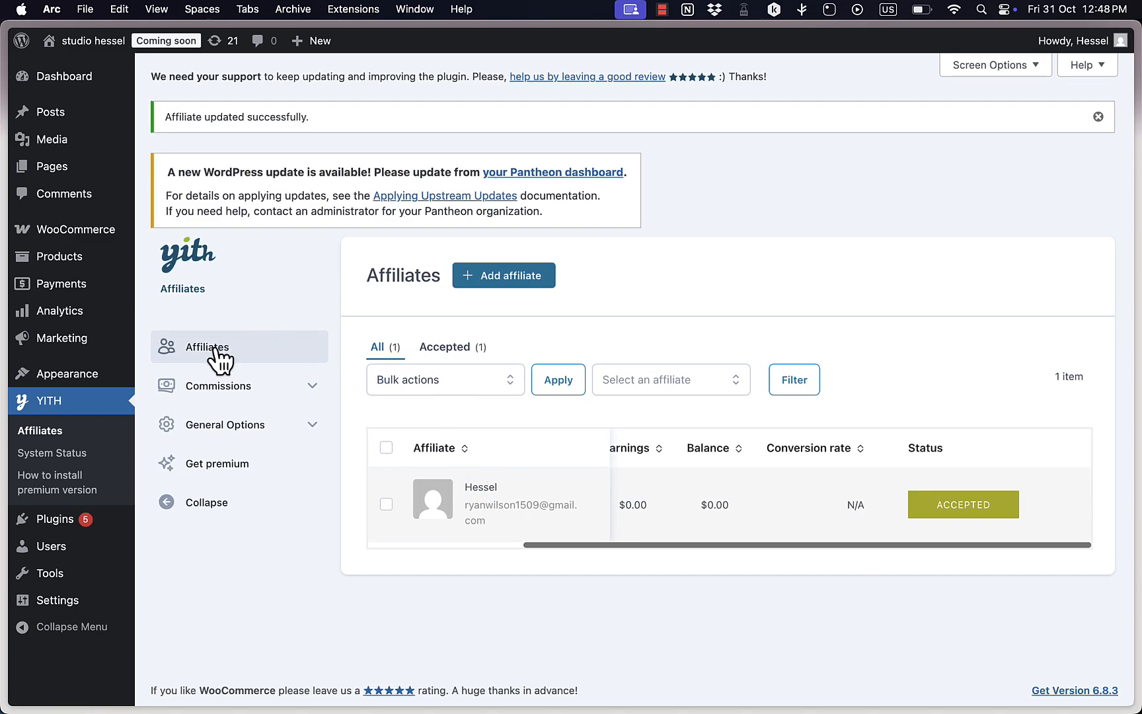
scroll(426, 467, "down", 1)
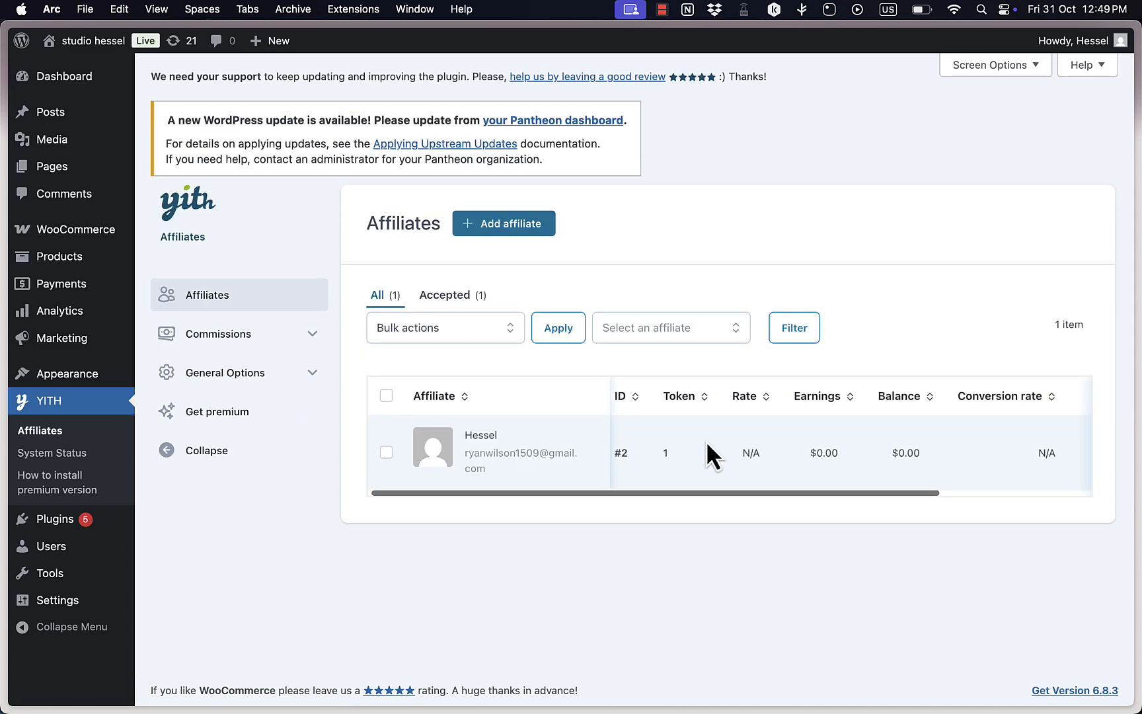
scroll(706, 441, "right", 5)
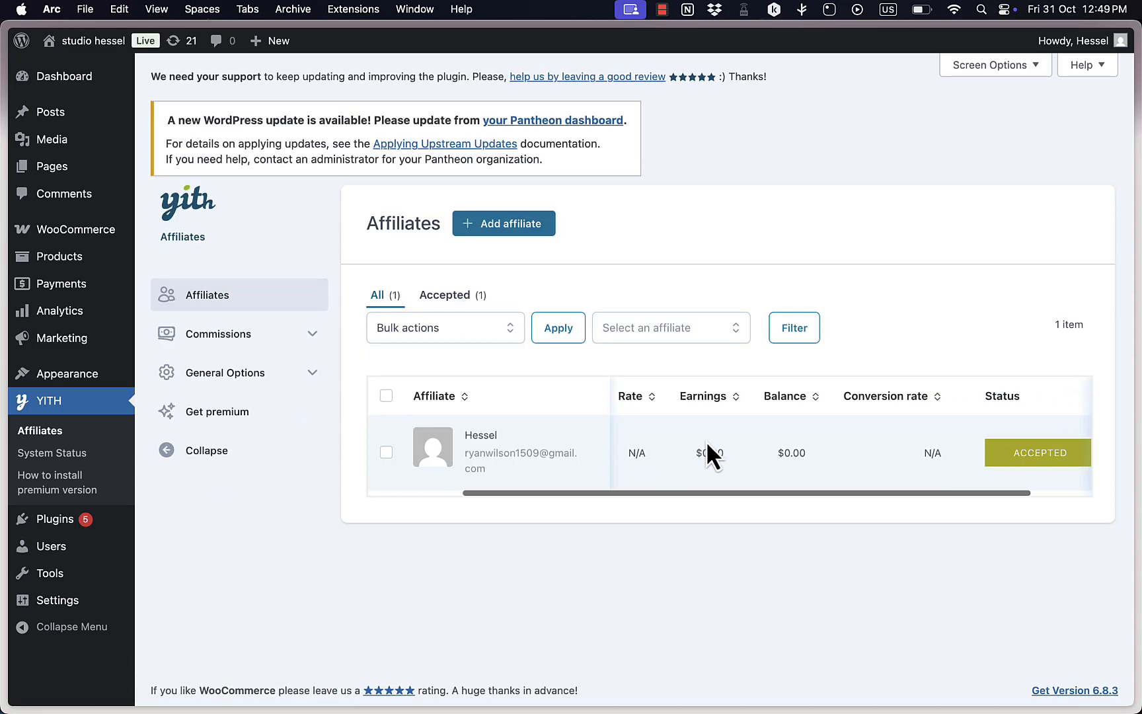
Review the Commissions List and Commissions Payments pages of the affiliate plugin, and return to the affiliates list.
left_click(241, 345)
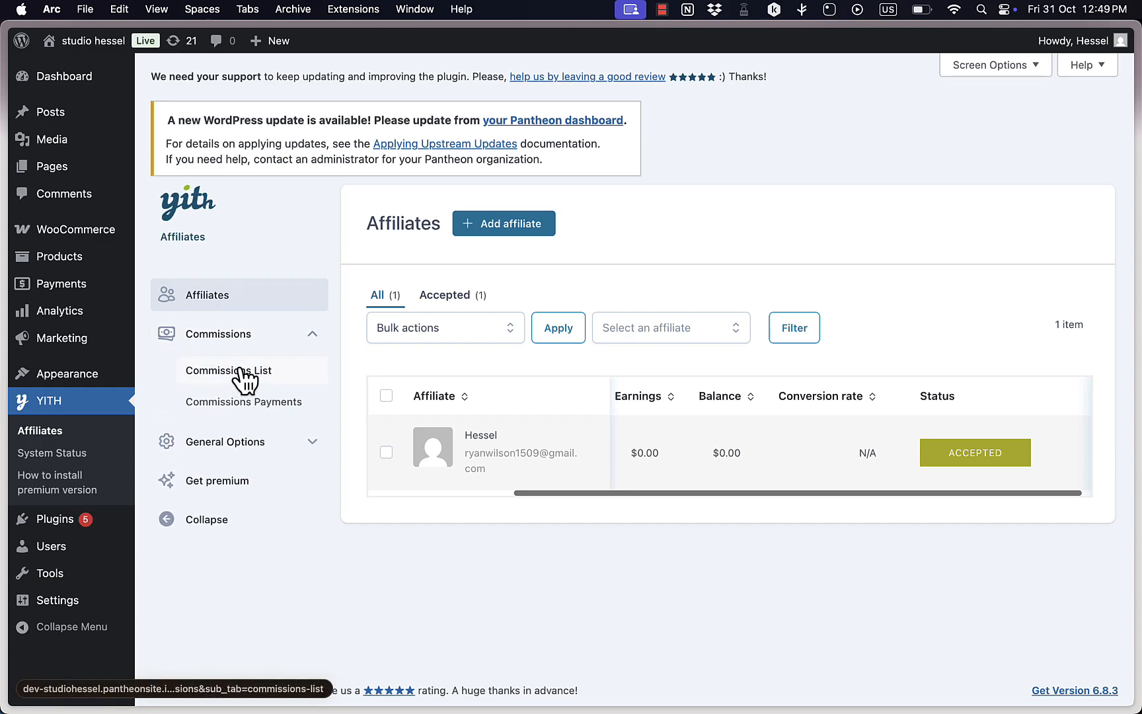
left_click(244, 380)
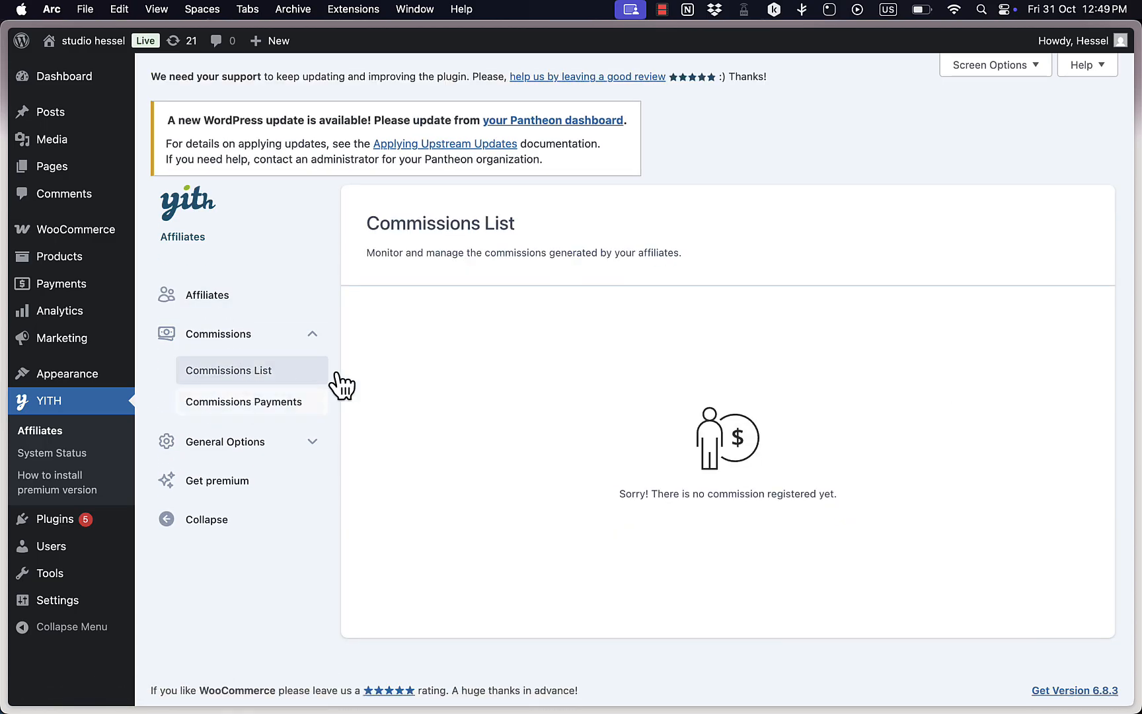
left_click(238, 403)
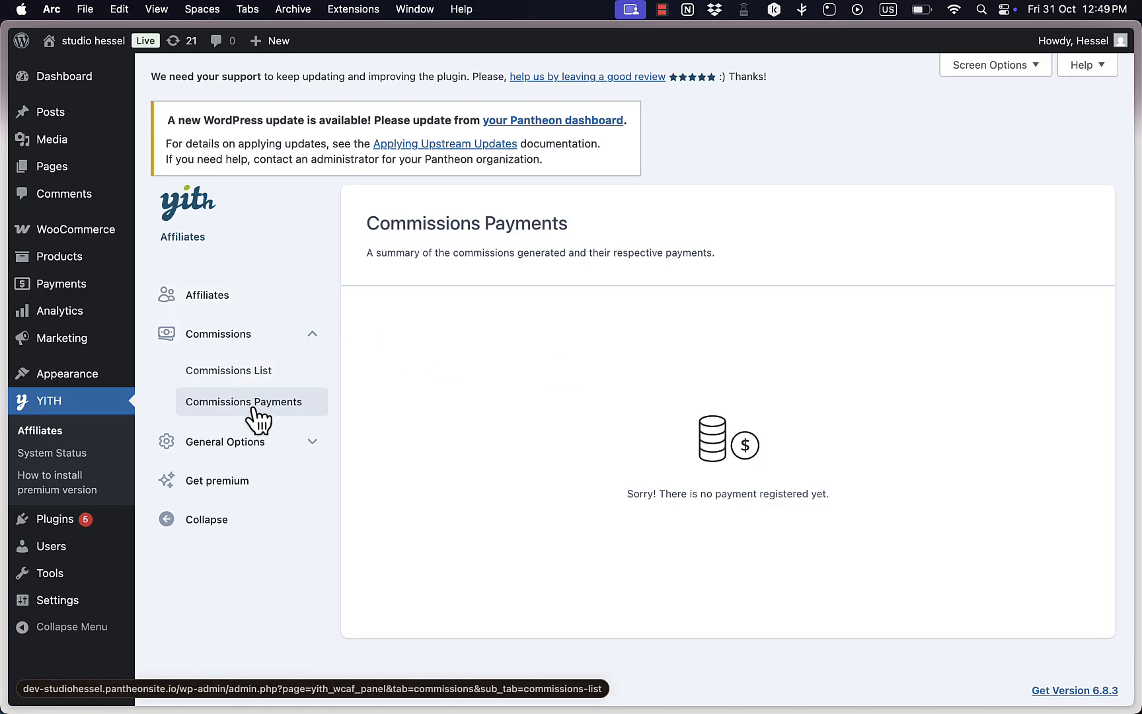
left_click(231, 297)
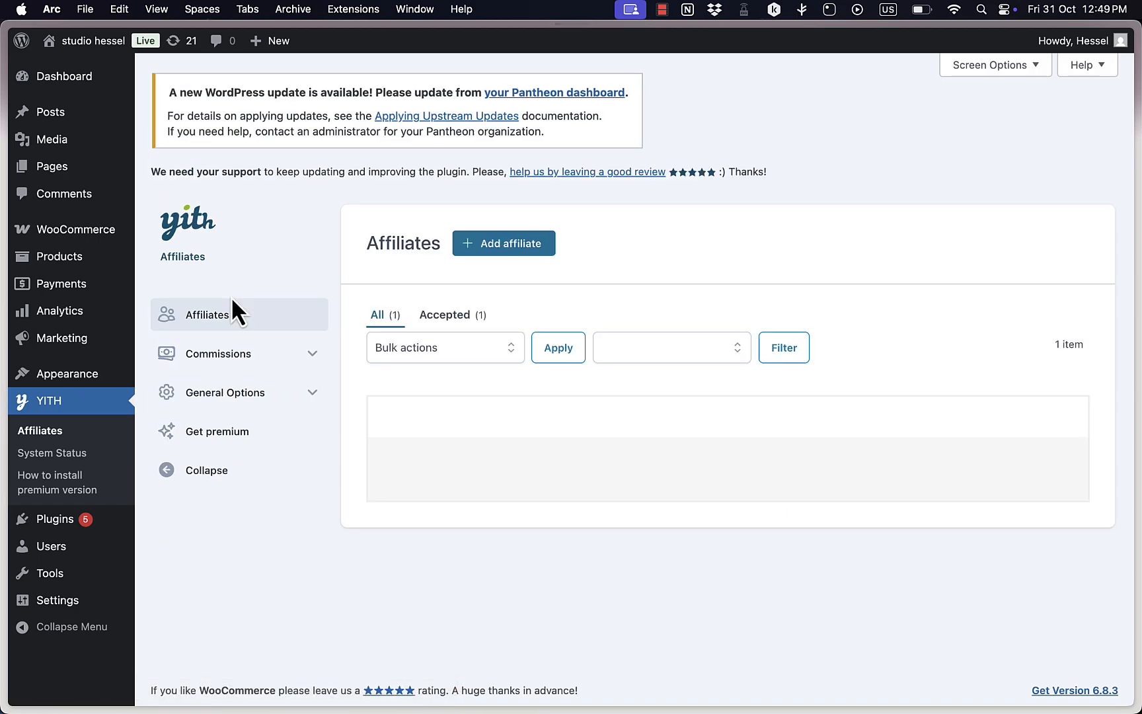